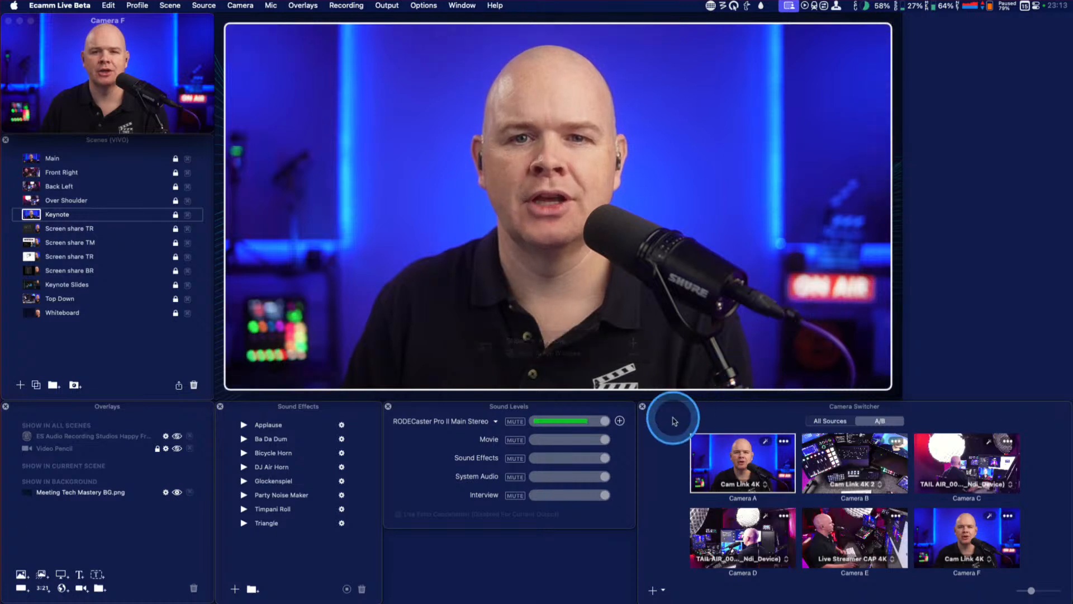
Close the Camera Switcher, Sound Effects and Overlays windows.
{"action": "left_click", "coordinate": [643, 407]}
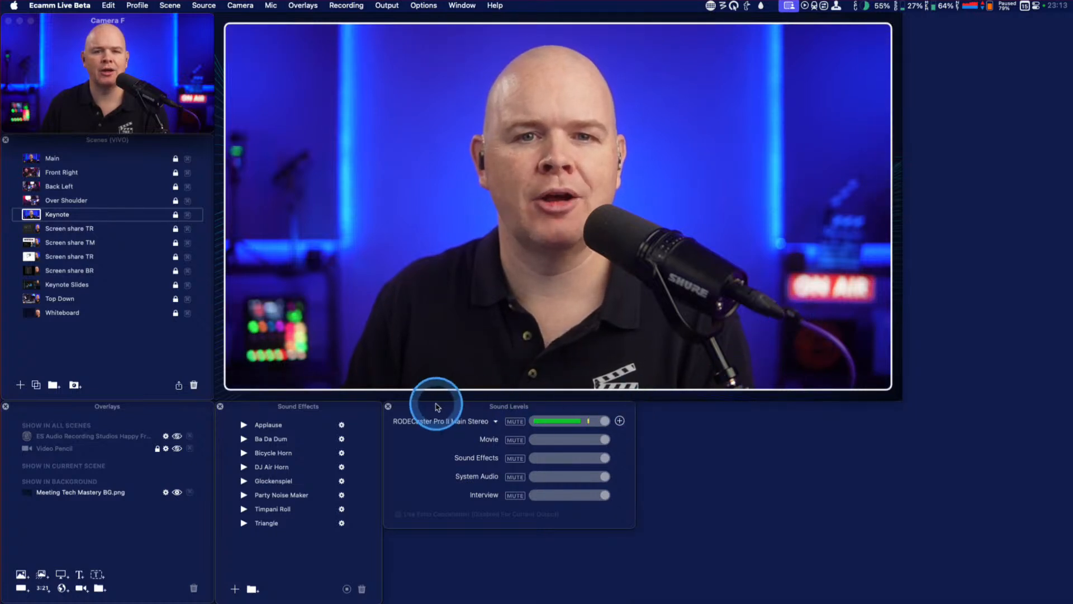
{"action": "left_click", "coordinate": [220, 406]}
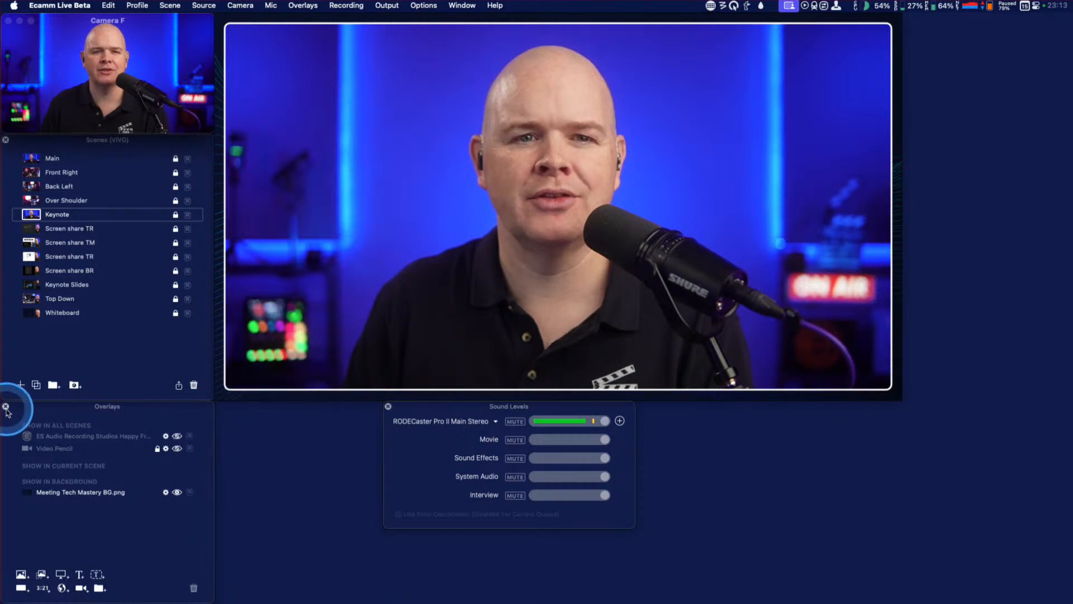
{"action": "left_click", "coordinate": [5, 407]}
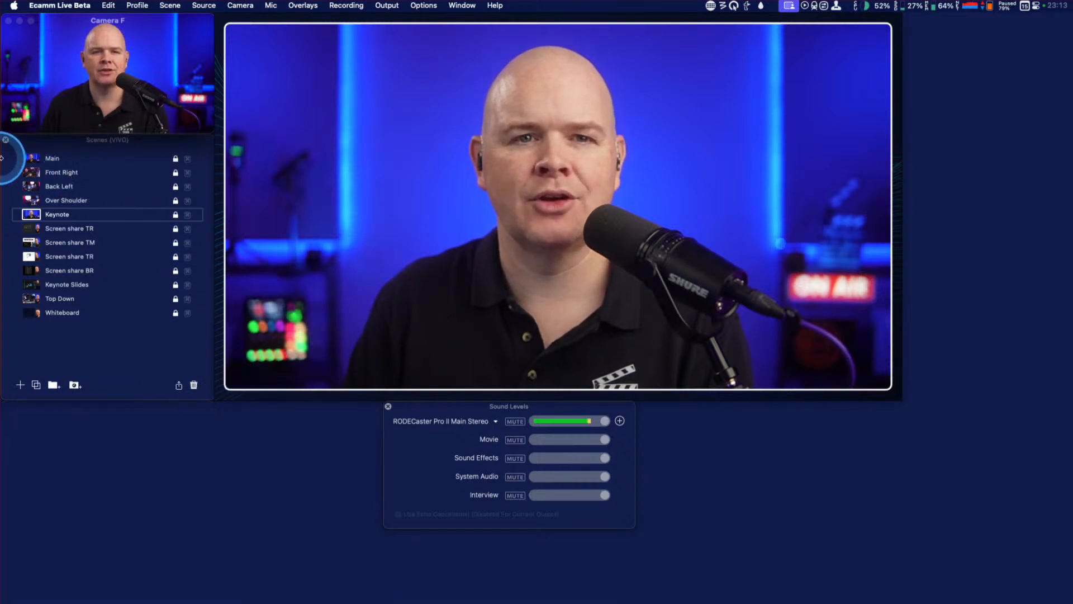
{"action": "mouse_move", "coordinate": [236, 132]}
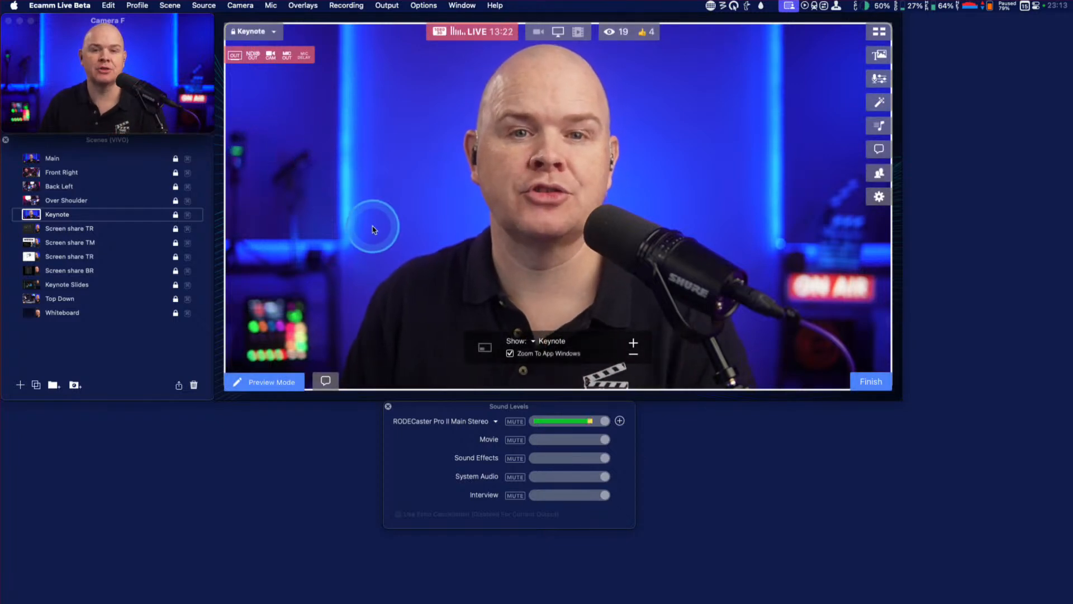
{"action": "mouse_move", "coordinate": [374, 218]}
{"action": "left_mouse_down"}
{"action": "mouse_move", "coordinate": [522, 304]}
{"action": "mouse_move", "coordinate": [404, 280]}
{"action": "mouse_move", "coordinate": [412, 213]}
{"action": "mouse_move", "coordinate": [376, 201]}
{"action": "left_mouse_up"}
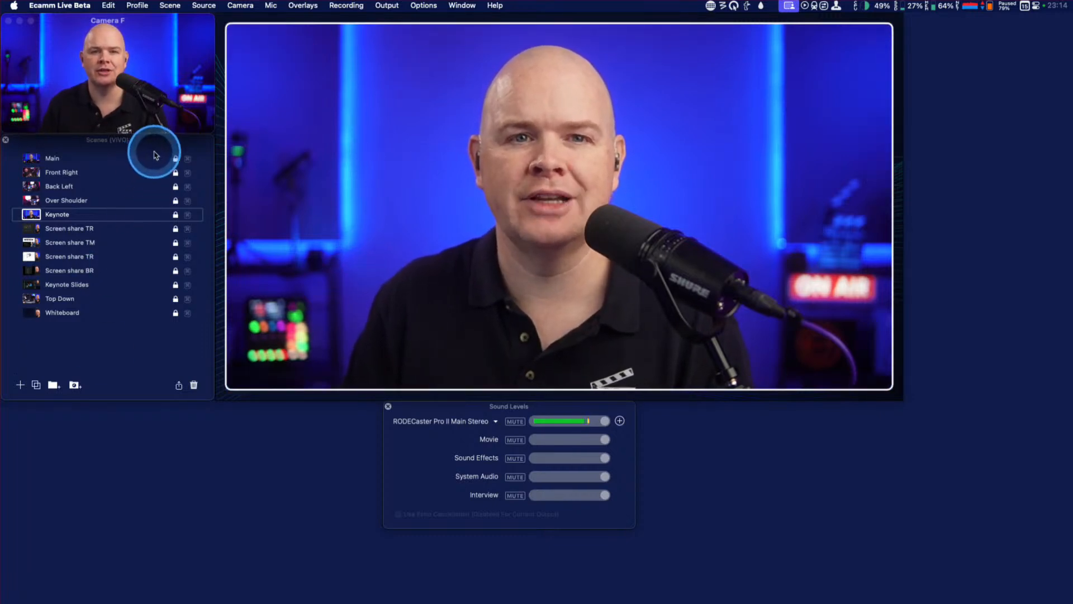
{"action": "mouse_move", "coordinate": [150, 74]}
{"action": "left_mouse_down"}
{"action": "mouse_move", "coordinate": [185, 162]}
{"action": "mouse_move", "coordinate": [295, 95]}
{"action": "mouse_move", "coordinate": [271, 128]}
{"action": "mouse_move", "coordinate": [250, 135]}
{"action": "mouse_move", "coordinate": [215, 102]}
{"action": "mouse_move", "coordinate": [131, 62]}
{"action": "left_mouse_up"}
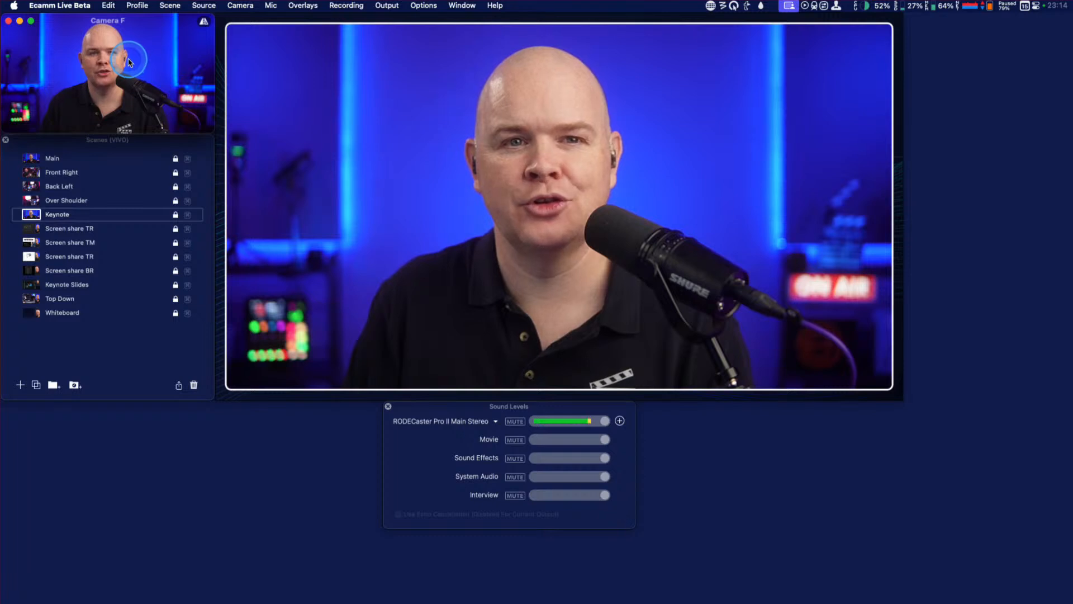
{"action": "mouse_move", "coordinate": [486, 205]}
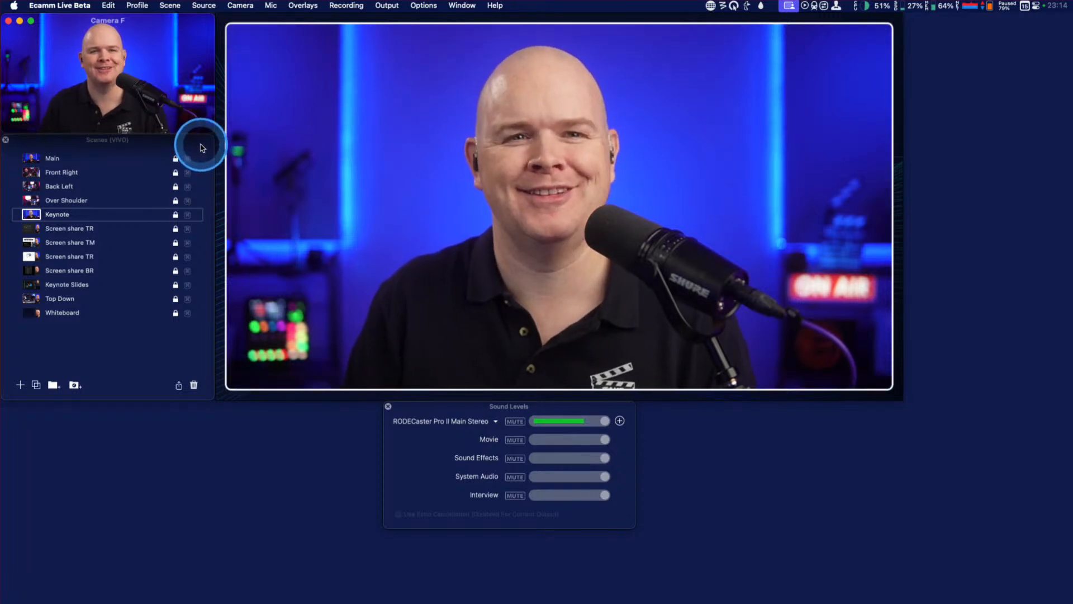
Shift the Scenes window slightly sideways beneath the Camera F monitor.
{"action": "mouse_move", "coordinate": [203, 147]}
{"action": "left_mouse_down"}
{"action": "mouse_move", "coordinate": [208, 196]}
{"action": "mouse_move", "coordinate": [235, 192]}
{"action": "mouse_move", "coordinate": [209, 144]}
{"action": "left_mouse_up"}
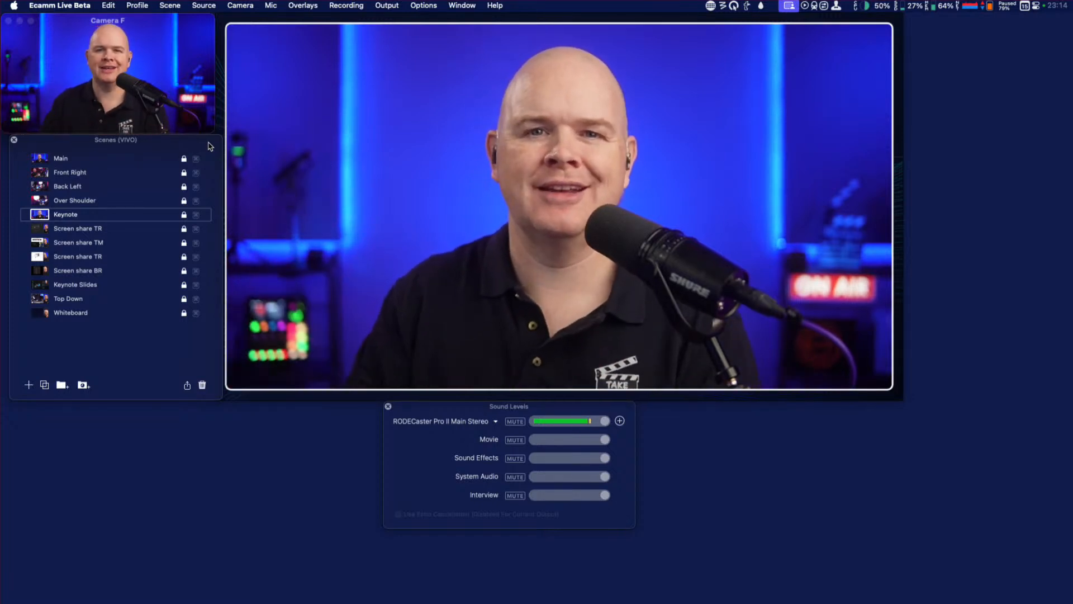
{"action": "left_click", "coordinate": [98, 119]}
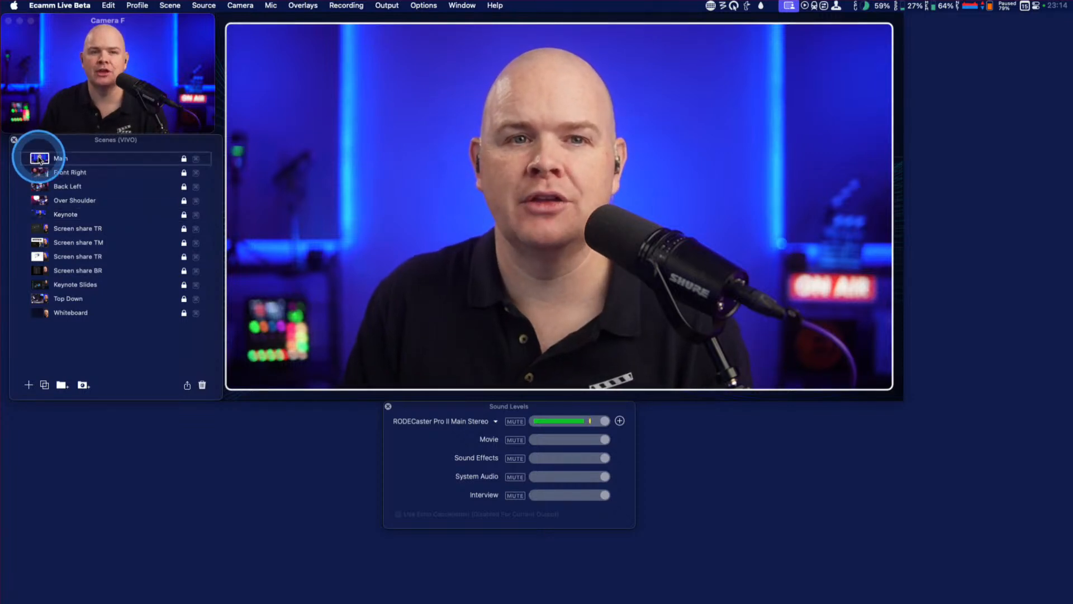
Run the Main, Front Right, Back Left, Over Shoulder, Screen share TR, Screen share TM and second Screen share TR scenes to view each layout.
{"action": "left_click", "coordinate": [38, 159]}
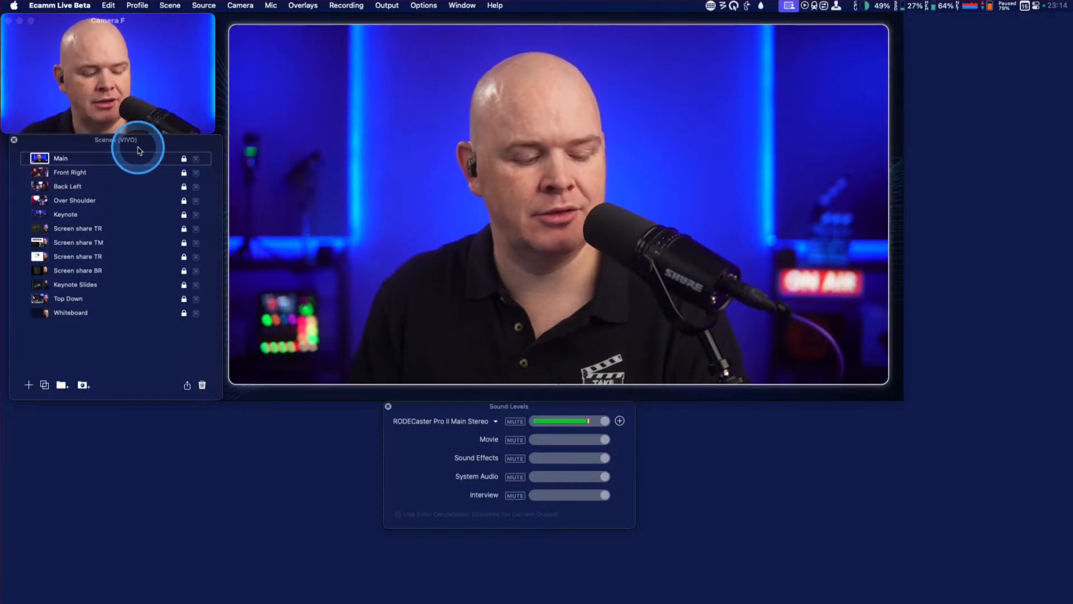
{"action": "left_click", "coordinate": [38, 173]}
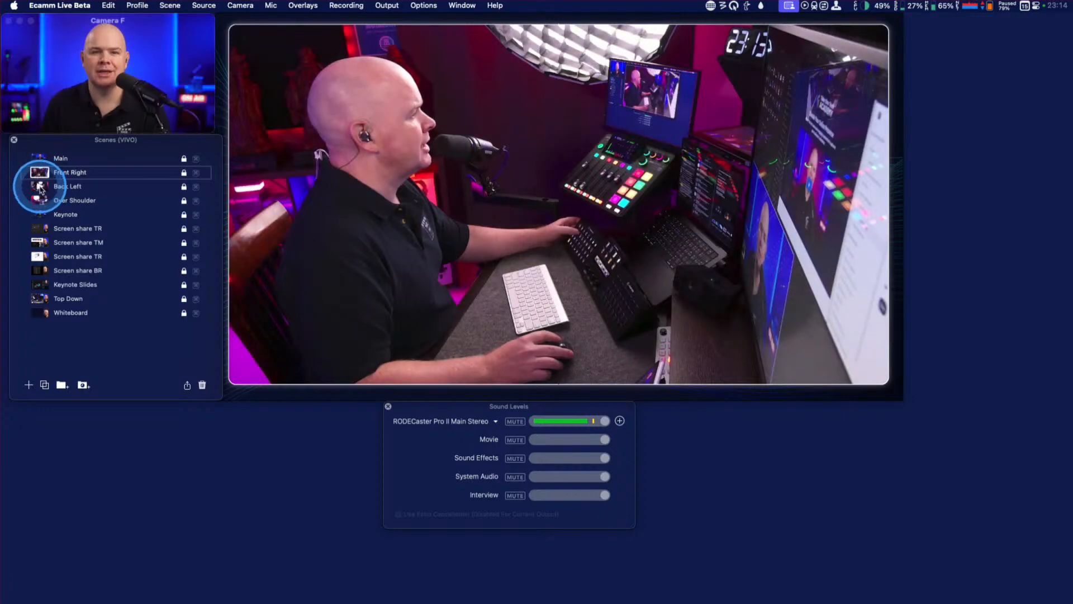
{"action": "left_click", "coordinate": [67, 188]}
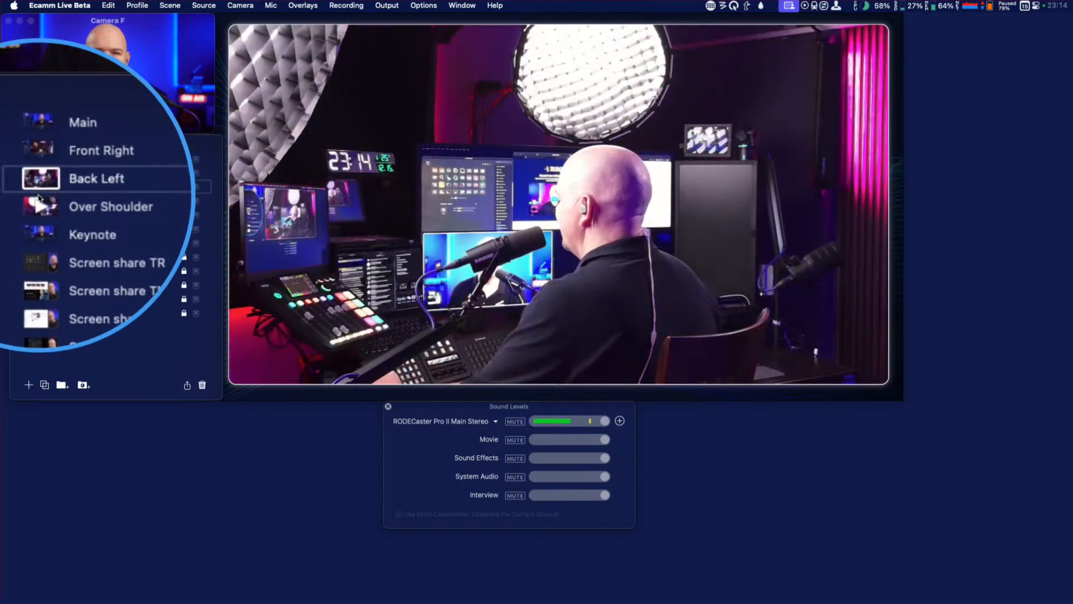
{"action": "left_click", "coordinate": [39, 200]}
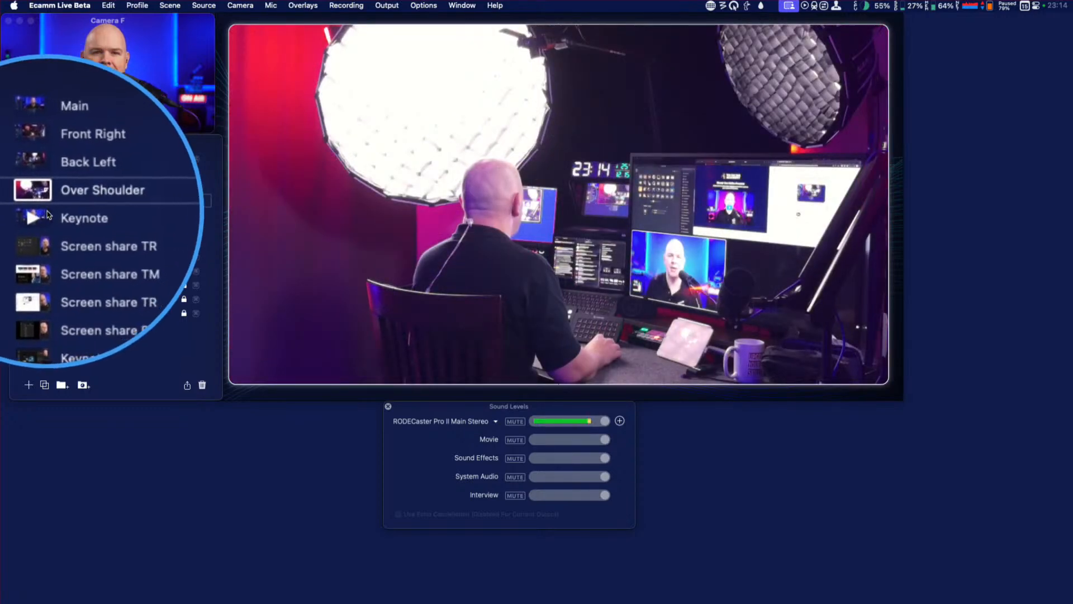
{"action": "left_click", "coordinate": [41, 231]}
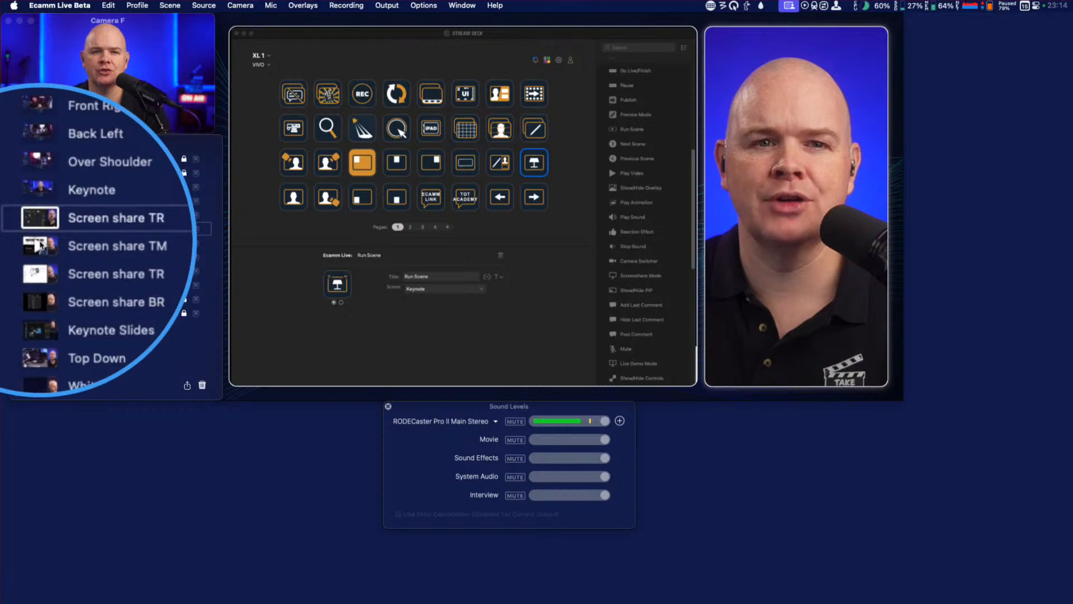
{"action": "left_click", "coordinate": [42, 245]}
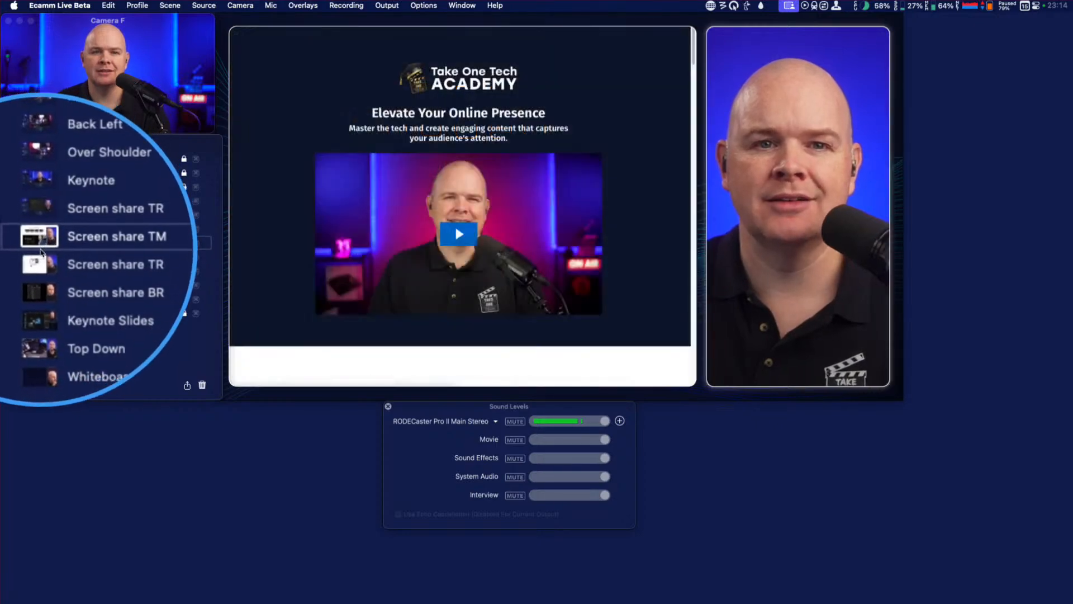
{"action": "left_click", "coordinate": [40, 257]}
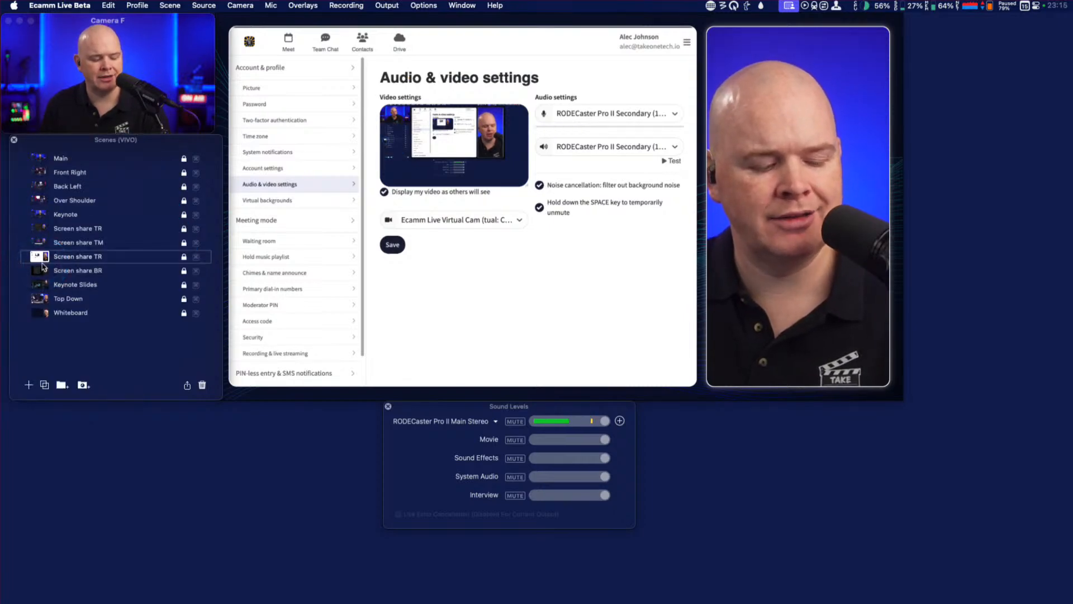
View the Top Down and Whiteboard scenes in turn, and return to the Main scene.
{"action": "key", "text": "Up"}
{"action": "key", "text": "Up"}
{"action": "key", "text": "Up"}
{"action": "key", "text": "Up"}
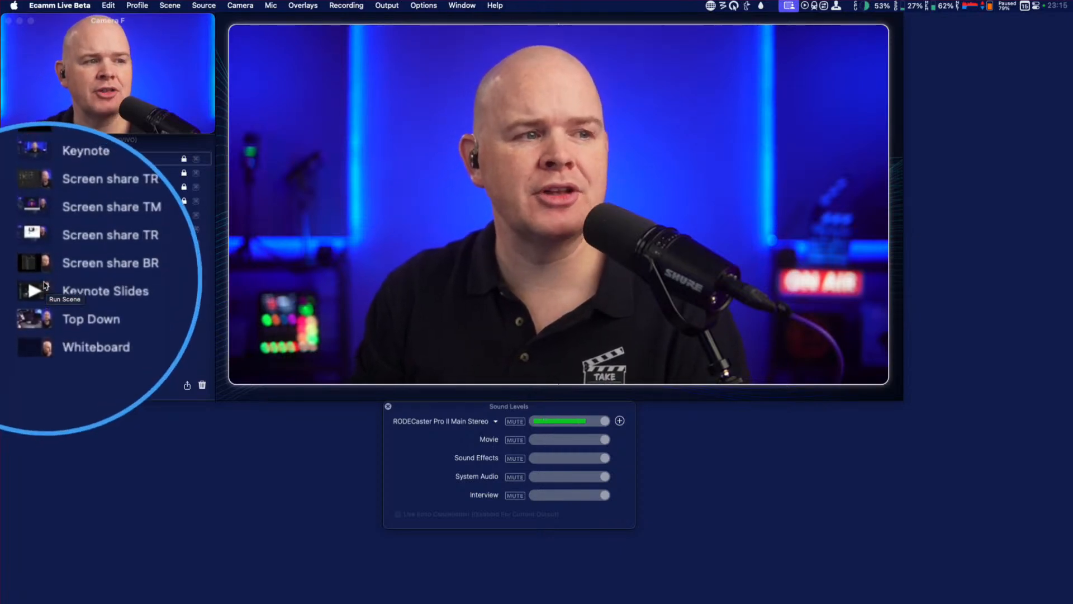
{"action": "left_click", "coordinate": [42, 303]}
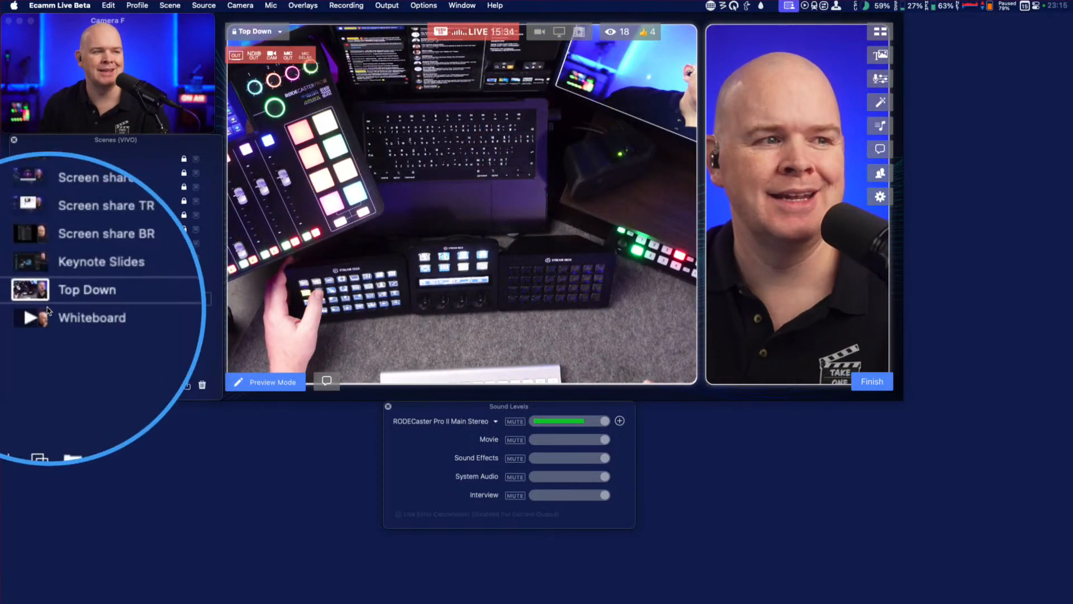
{"action": "left_click", "coordinate": [41, 314]}
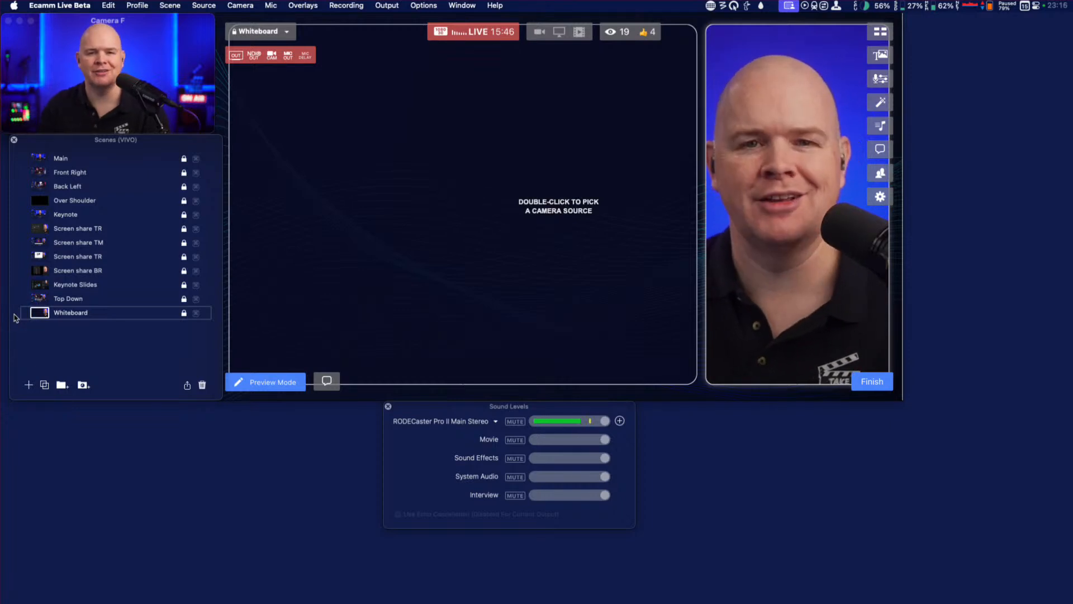
{"action": "key", "text": "super+1"}
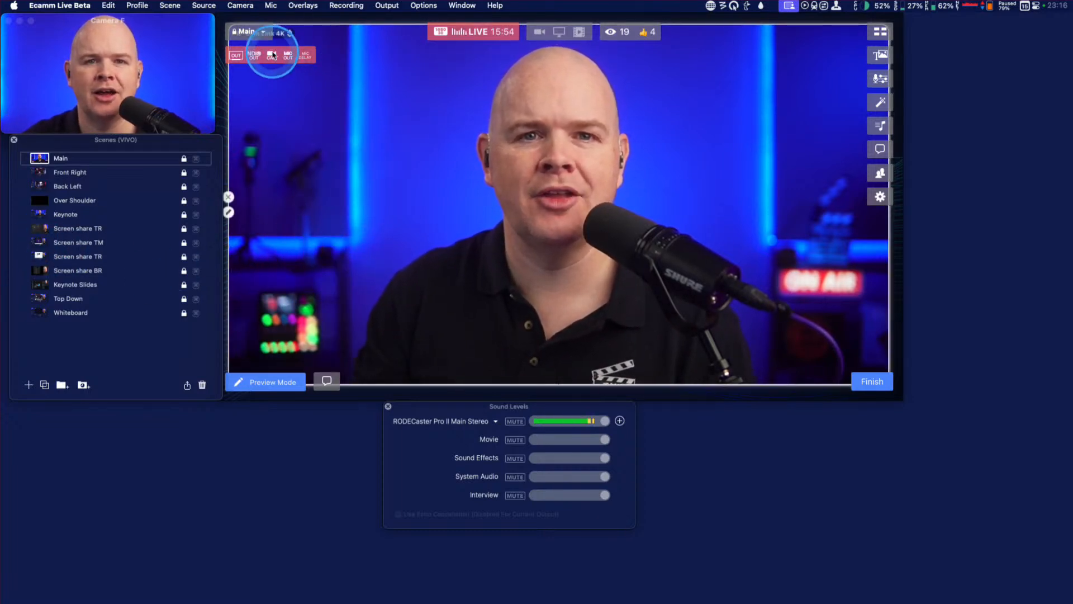
Reopen the Overlays window and keep it positioned directly beneath the Scenes window.
{"action": "left_click", "coordinate": [881, 56]}
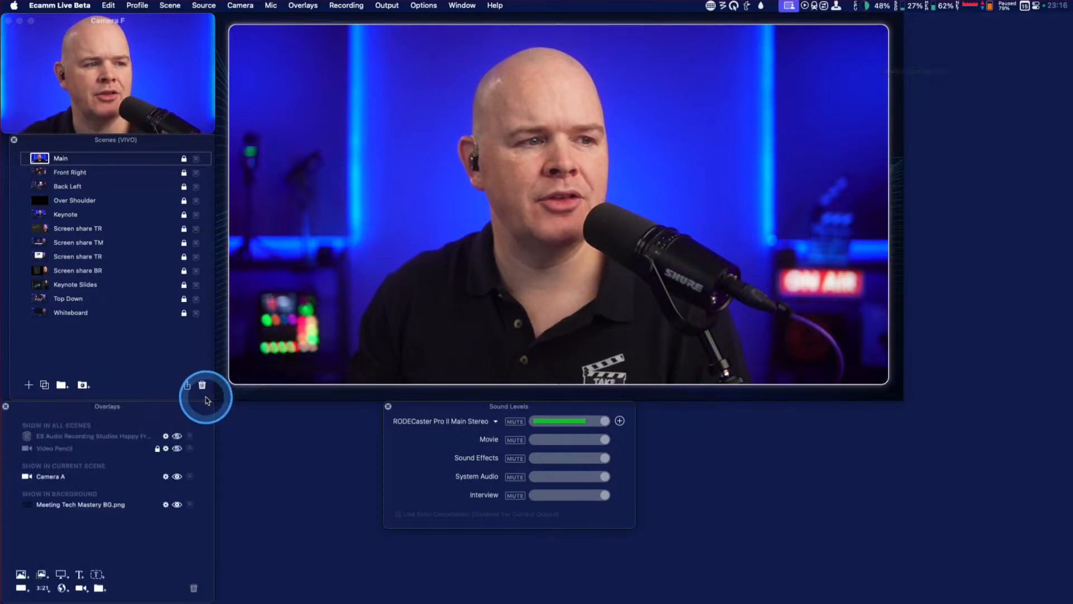
{"action": "mouse_move", "coordinate": [180, 408]}
{"action": "left_mouse_down"}
{"action": "mouse_move", "coordinate": [206, 376]}
{"action": "mouse_move", "coordinate": [168, 410]}
{"action": "mouse_move", "coordinate": [197, 404]}
{"action": "left_mouse_up"}
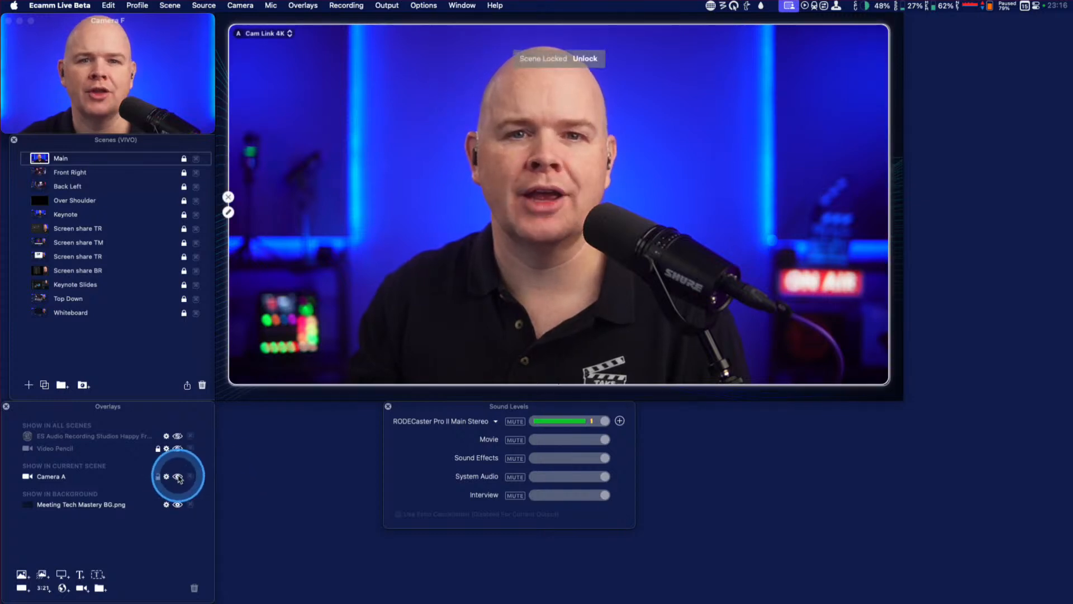
Unlock the Main scene and hide its Camera A overlay and the Meeting Tech Mastery BG.png background.
{"action": "left_click", "coordinate": [184, 158]}
{"action": "left_click", "coordinate": [177, 477]}
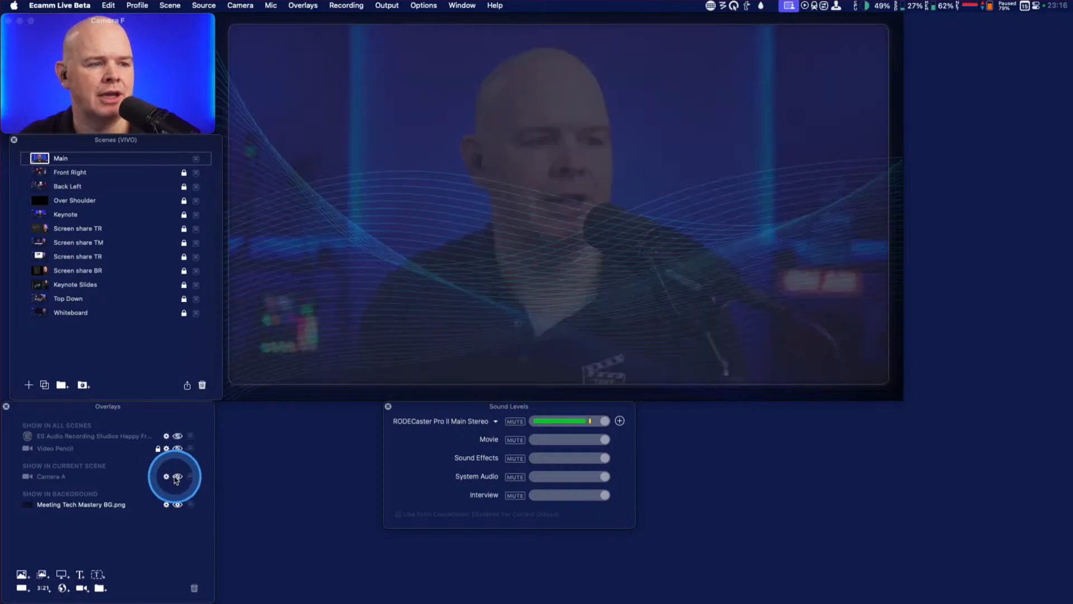
{"action": "left_click", "coordinate": [178, 505]}
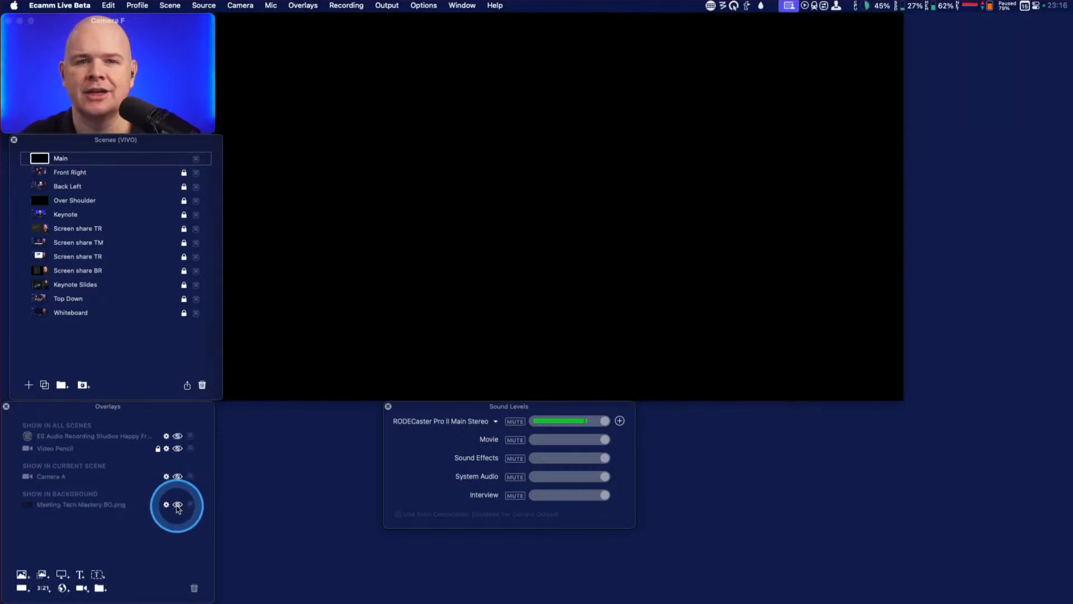
{"action": "left_click", "coordinate": [177, 505]}
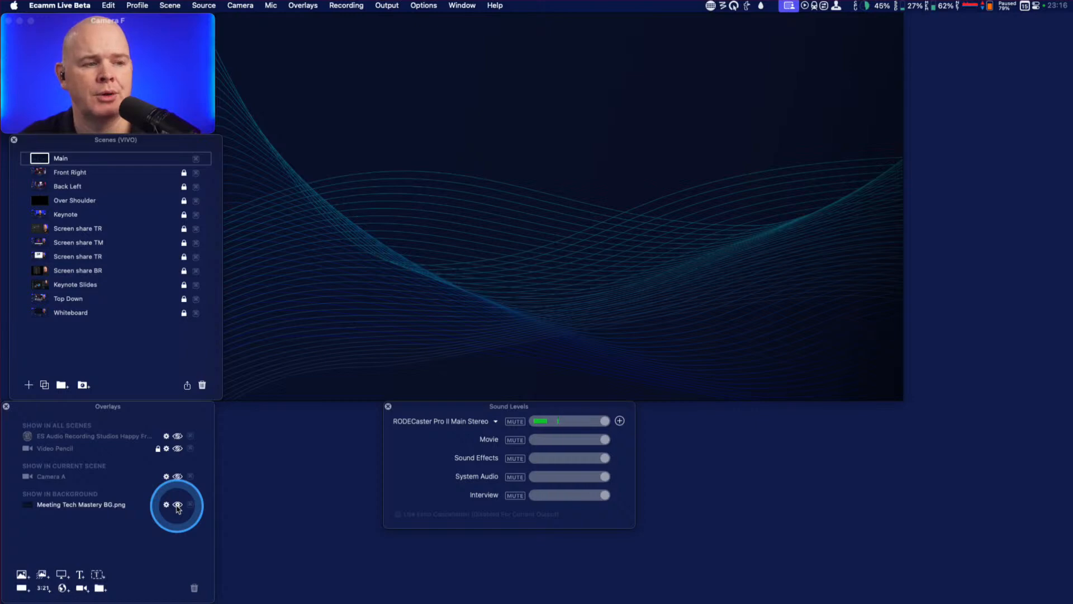
{"action": "left_click", "coordinate": [178, 505]}
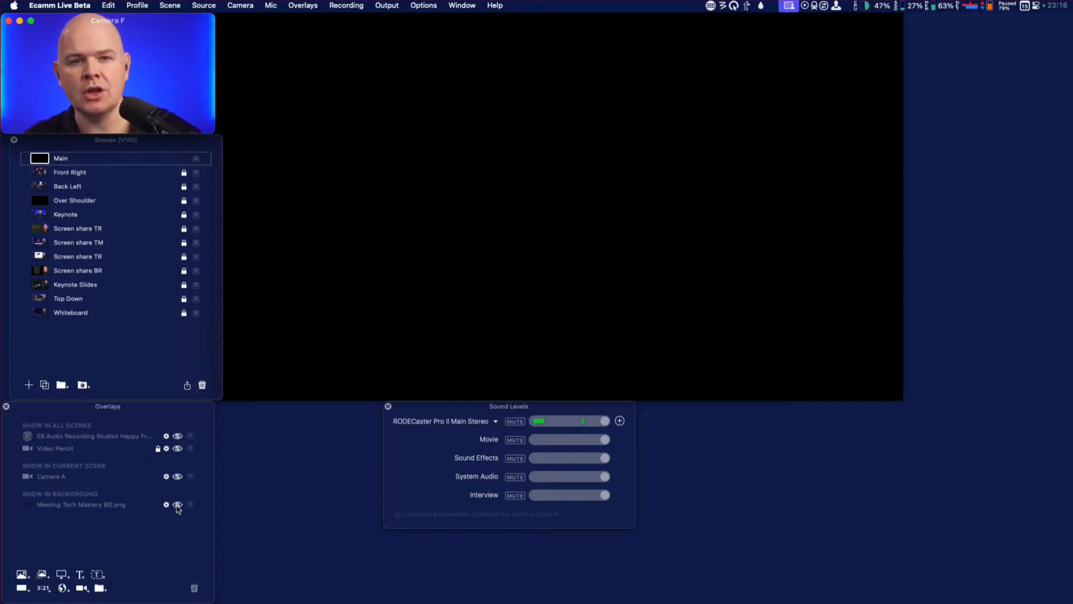
Bring the DEMO ASSETS Finder window beneath the main preview and create a new scene named Demo Main.
{"action": "mouse_move", "coordinate": [276, 360]}
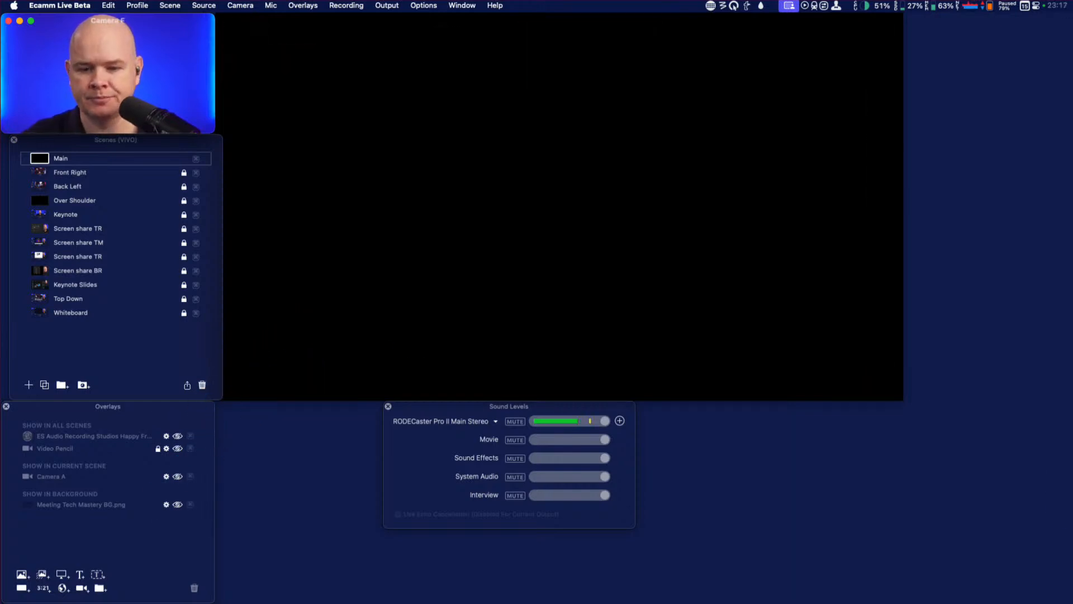
{"action": "left_click_drag", "start_coordinate": [1072, 529], "coordinate": [794, 408]}
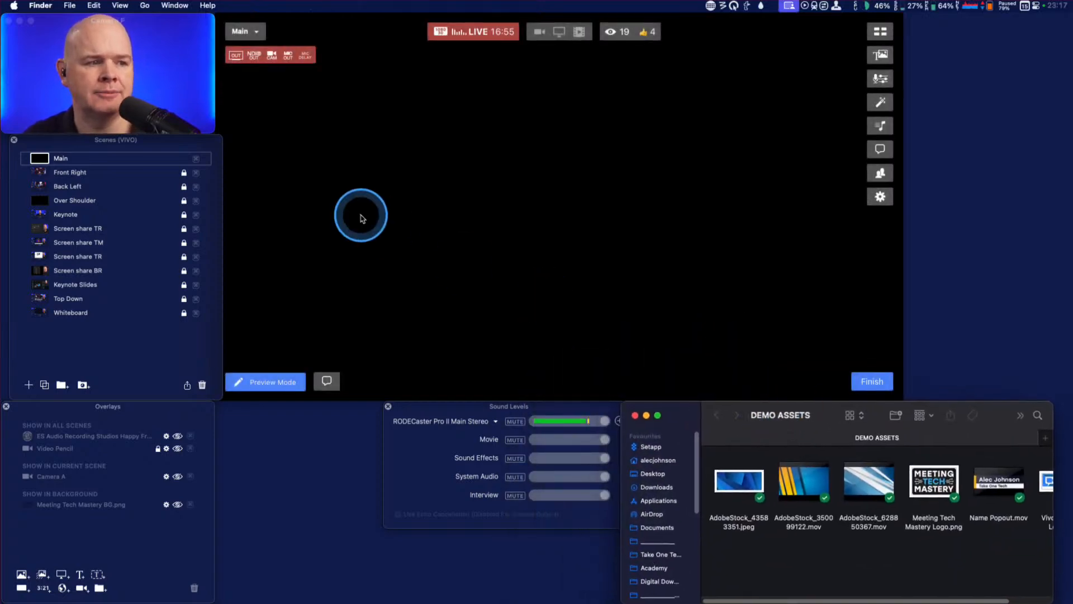
{"action": "left_click", "coordinate": [28, 385]}
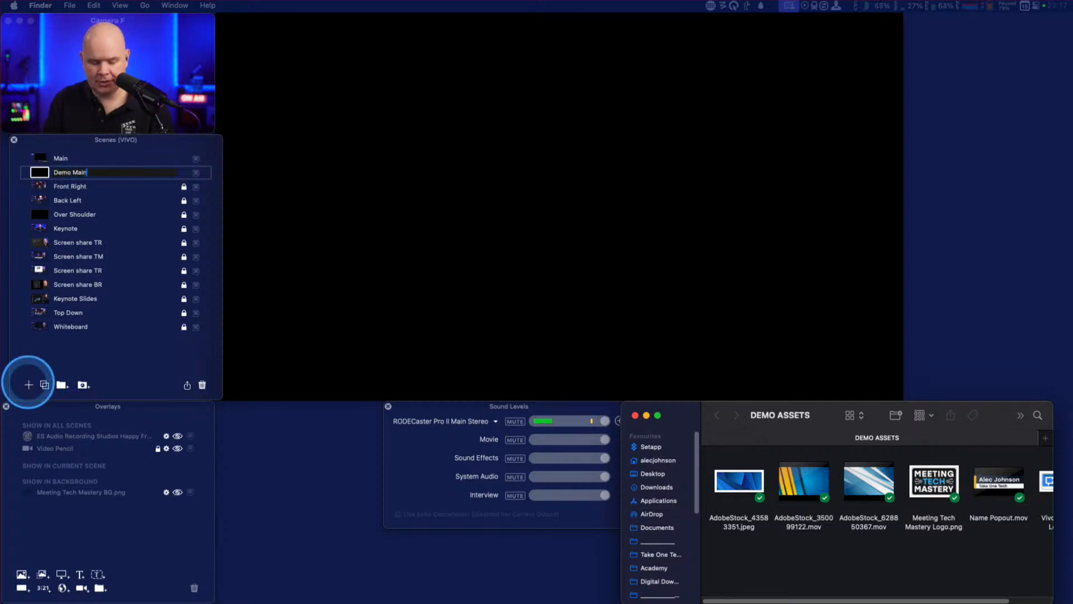
Add AdobeStock_43583351.jpeg from DEMO ASSETS to the Demo Main scene and move it into the Show in Background group.
{"action": "mouse_move", "coordinate": [321, 386]}
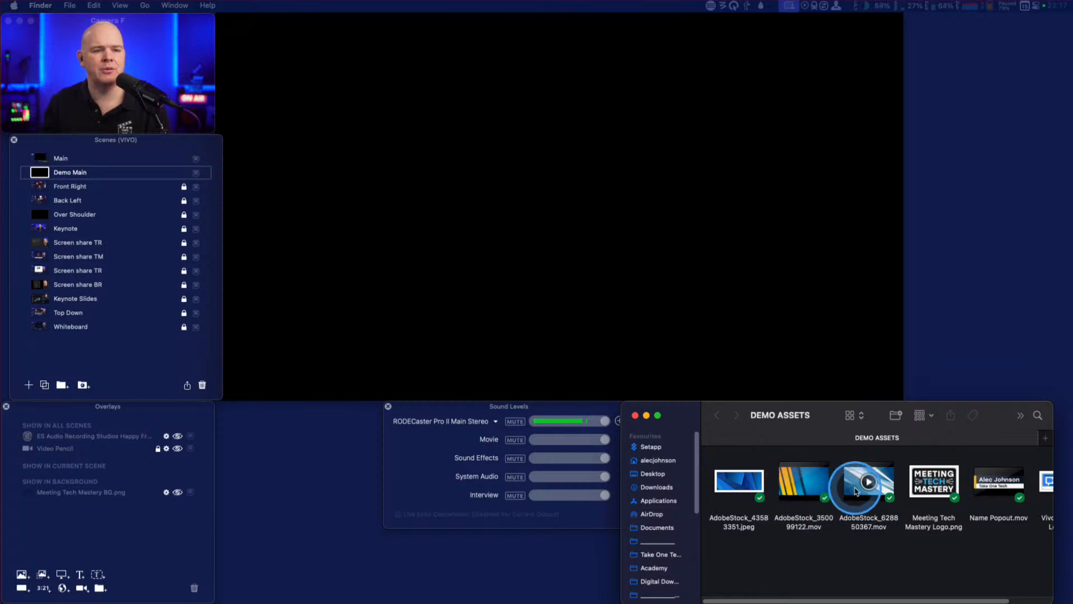
{"action": "left_click_drag", "start_coordinate": [739, 482], "coordinate": [705, 228]}
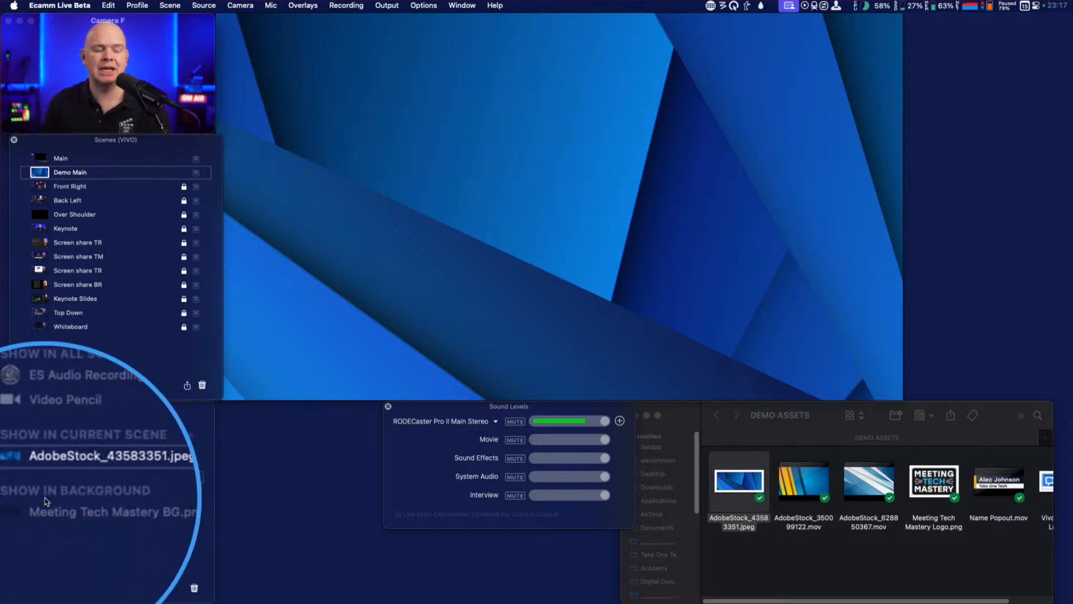
{"action": "left_click", "coordinate": [50, 481]}
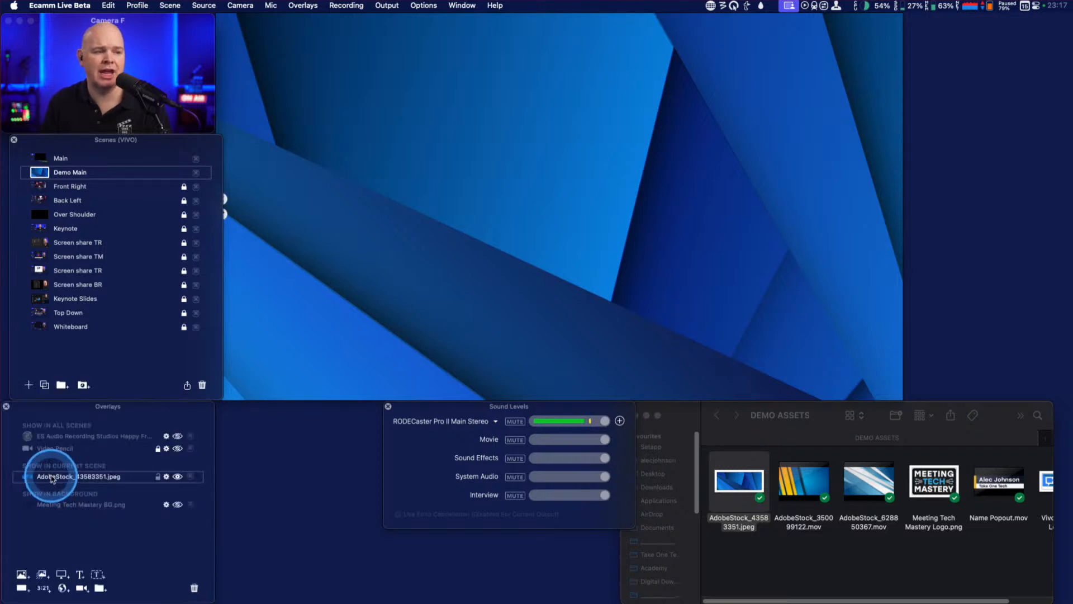
{"action": "left_click_drag", "start_coordinate": [50, 486], "coordinate": [50, 492]}
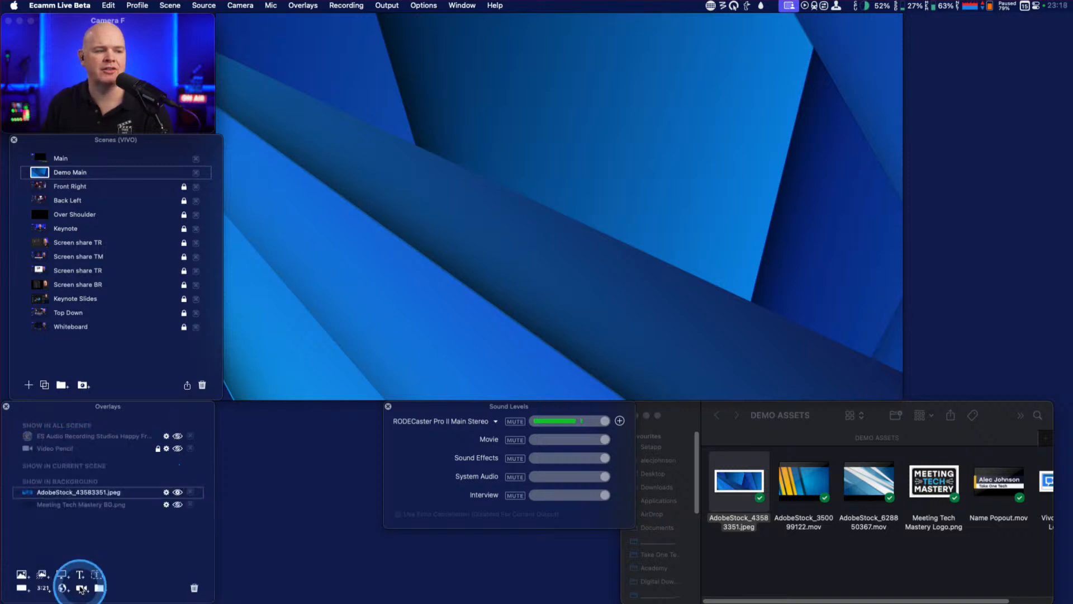
Add a camera overlay to the Demo Main scene and set its video source to Camera A.
{"action": "left_click", "coordinate": [81, 588]}
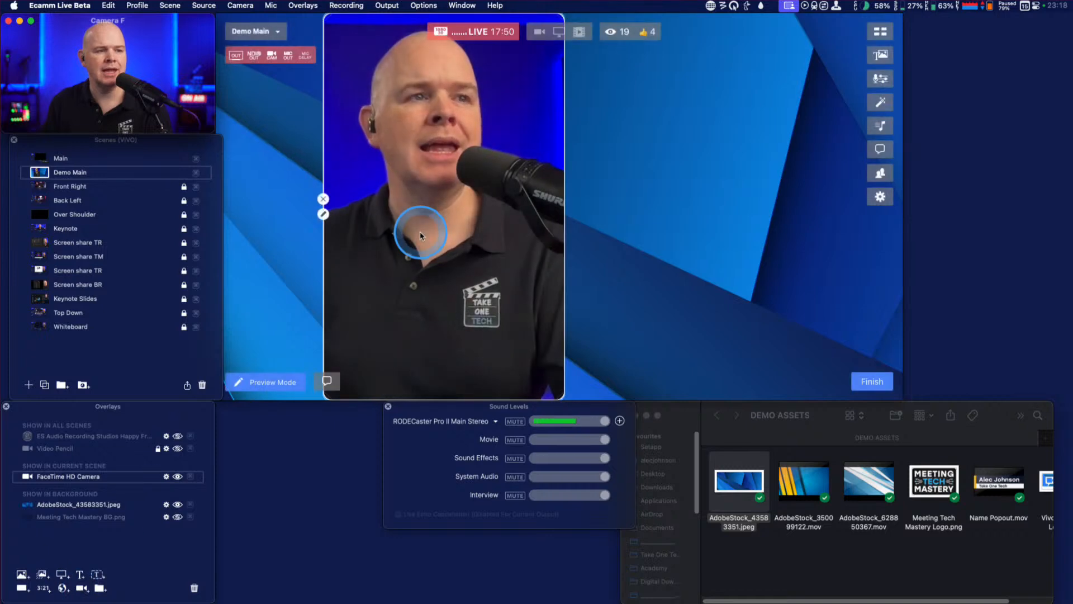
{"action": "left_click", "coordinate": [323, 214]}
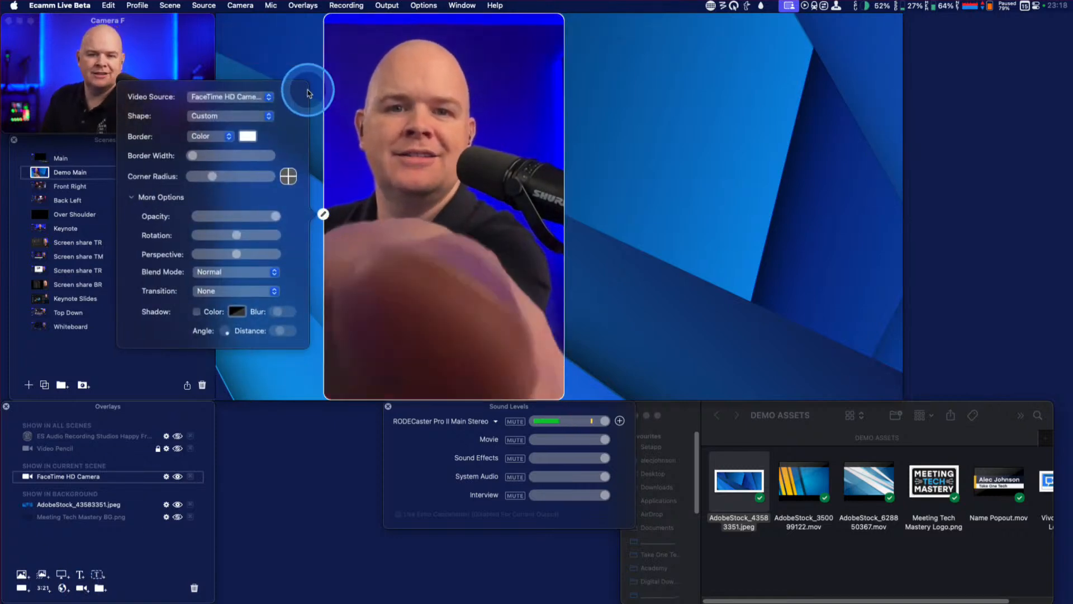
{"action": "left_click", "coordinate": [271, 98]}
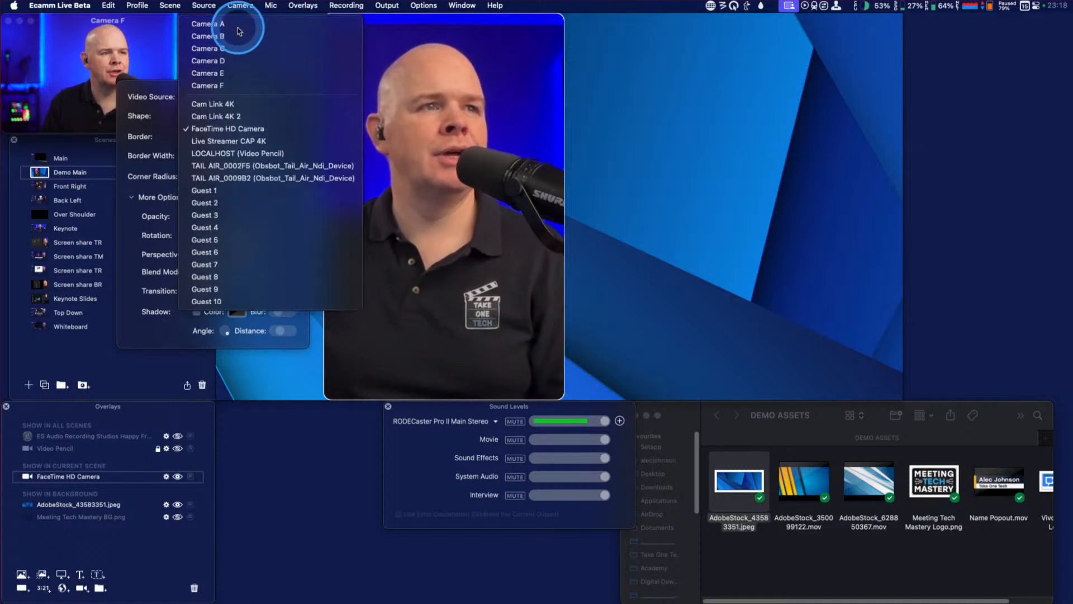
{"action": "left_click", "coordinate": [242, 18]}
Enlarge and reposition the Camera A overlay so it nearly fills the scene, leaving a narrow border of background.
{"action": "left_click_drag", "start_coordinate": [558, 394], "coordinate": [882, 372]}
{"action": "left_click_drag", "start_coordinate": [735, 271], "coordinate": [635, 284]}
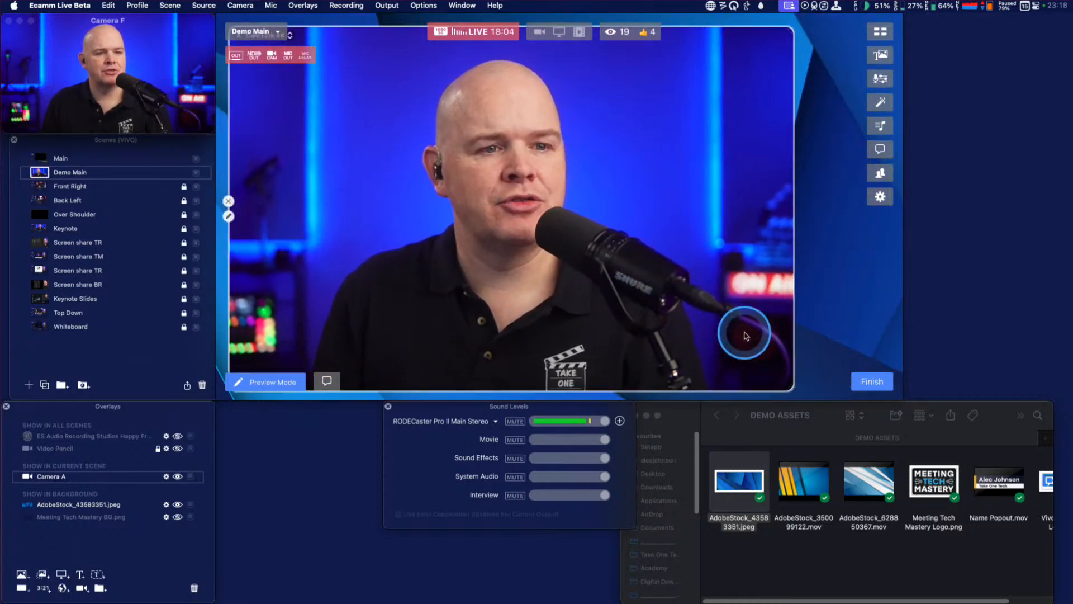
{"action": "left_click_drag", "start_coordinate": [790, 391], "coordinate": [886, 387]}
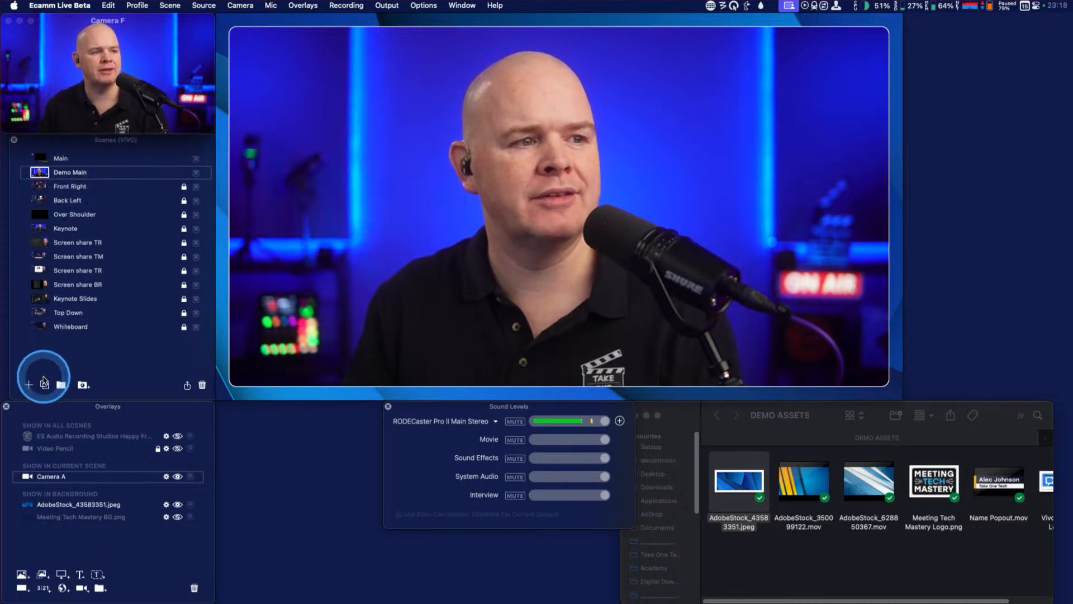
Duplicate the Demo Main scene, name the copy Demo Screenshare, and make it the active scene.
{"action": "left_click", "coordinate": [44, 383]}
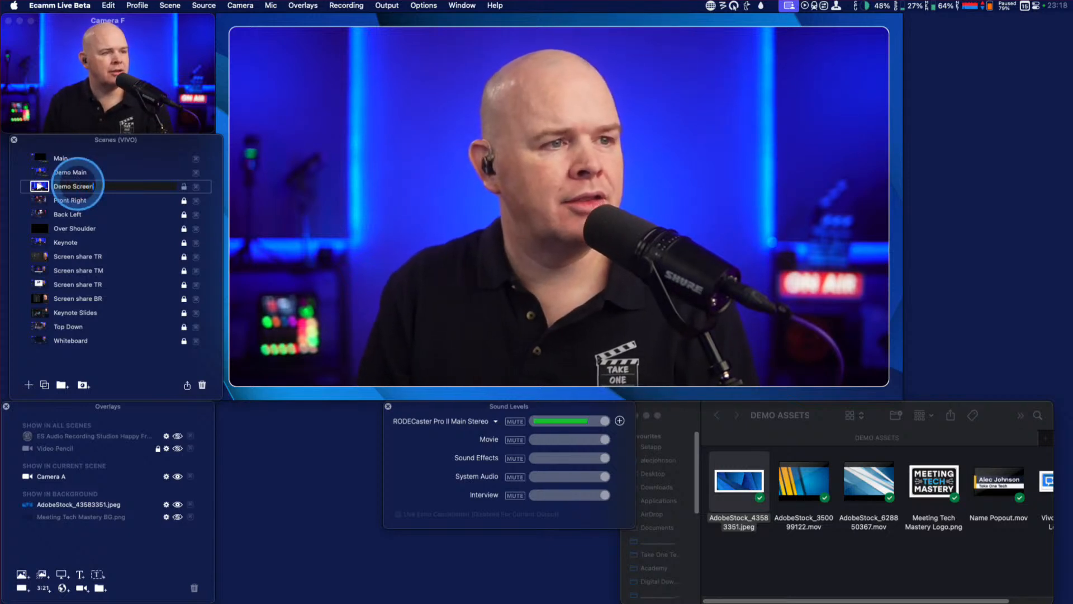
{"action": "left_click", "coordinate": [76, 173]}
{"action": "left_click", "coordinate": [84, 187]}
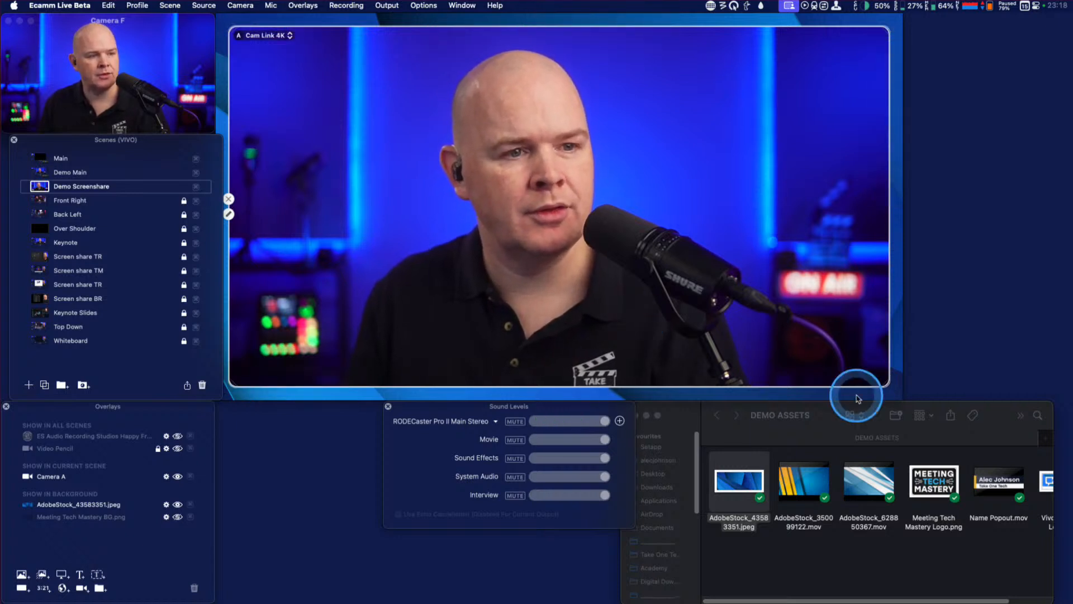
Shrink the Camera A overlay to a tall portrait frame and place it in the upper-right corner of the scene.
{"action": "left_click_drag", "start_coordinate": [886, 385], "coordinate": [336, 212]}
{"action": "left_click_drag", "start_coordinate": [296, 141], "coordinate": [833, 143]}
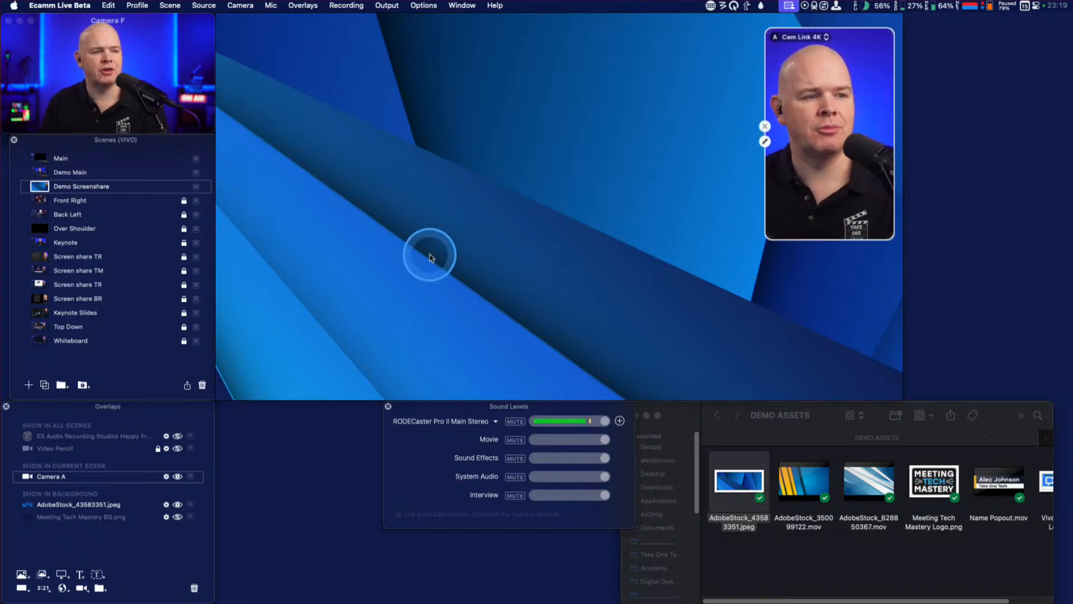
{"action": "key", "text": "ctrl"}
Add a screen share overlay to Demo Screenshare, enlarge it, and place it in the scene's upper-left area.
{"action": "left_click", "coordinate": [59, 576]}
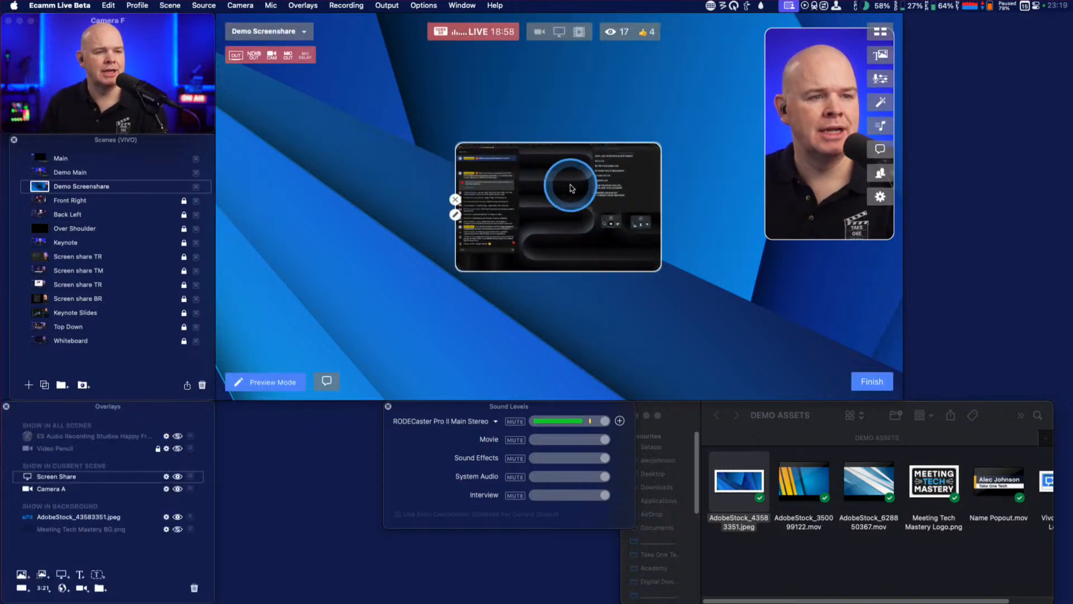
{"action": "left_click_drag", "start_coordinate": [570, 187], "coordinate": [455, 184]}
{"action": "left_click_drag", "start_coordinate": [539, 264], "coordinate": [639, 318]}
{"action": "left_click_drag", "start_coordinate": [594, 270], "coordinate": [482, 179]}
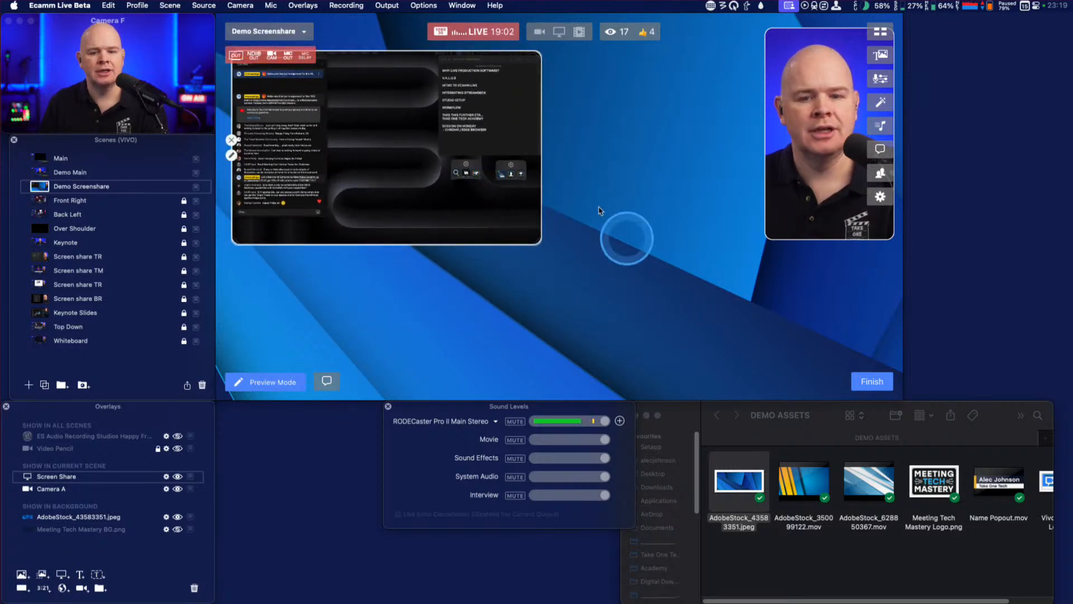
Try Secondary Display and Tertiary Display as the source of the screen share overlay.
{"action": "left_click", "coordinate": [232, 155]}
{"action": "left_click", "coordinate": [175, 38]}
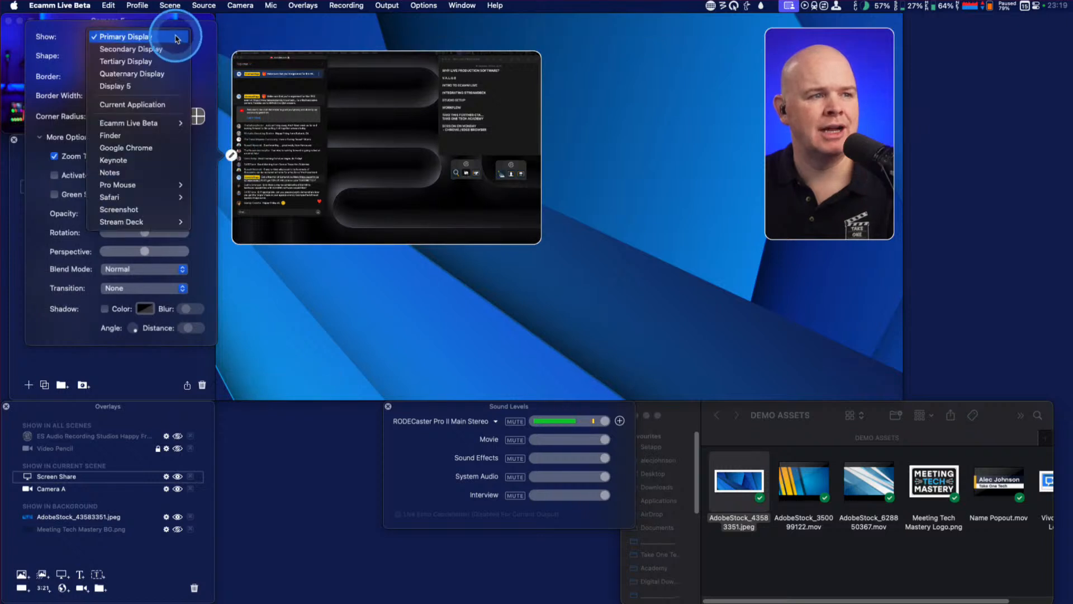
{"action": "left_click", "coordinate": [149, 50]}
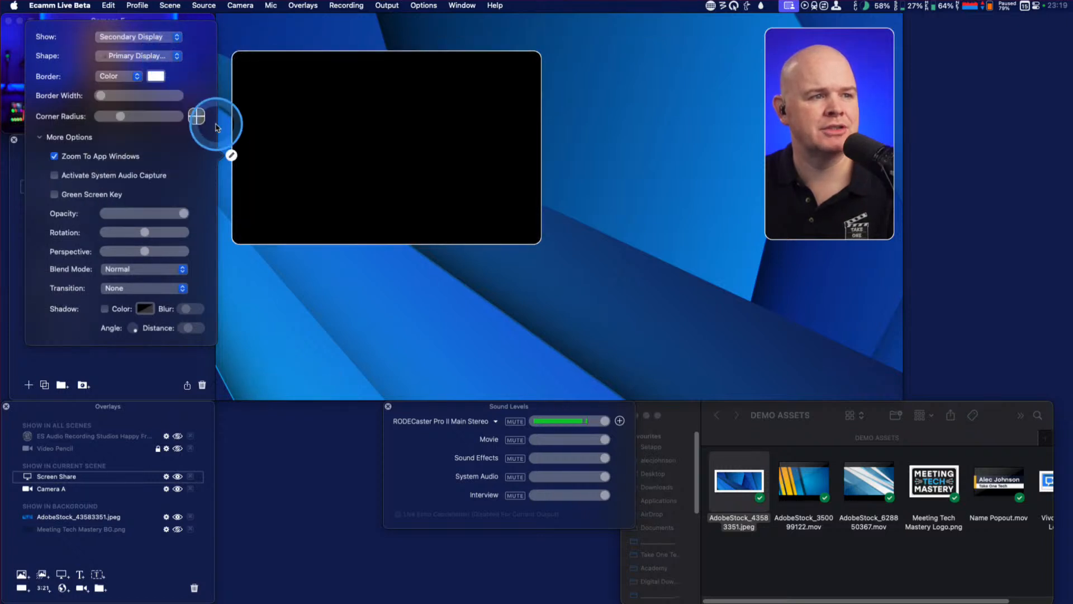
{"action": "left_click", "coordinate": [231, 155]}
{"action": "left_click", "coordinate": [232, 155]}
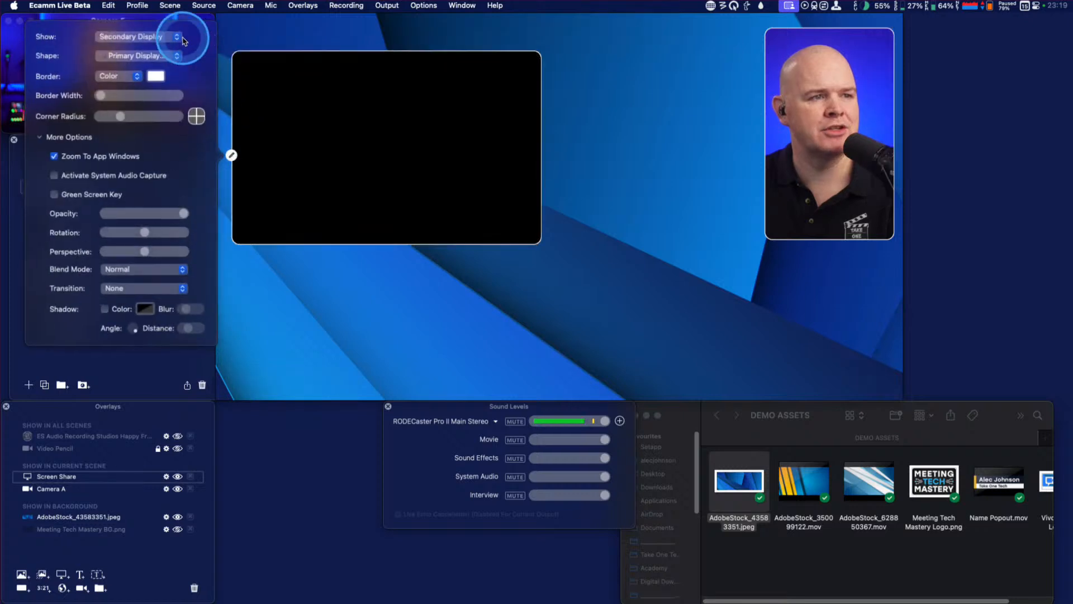
{"action": "left_click", "coordinate": [175, 37]}
{"action": "left_click", "coordinate": [168, 50]}
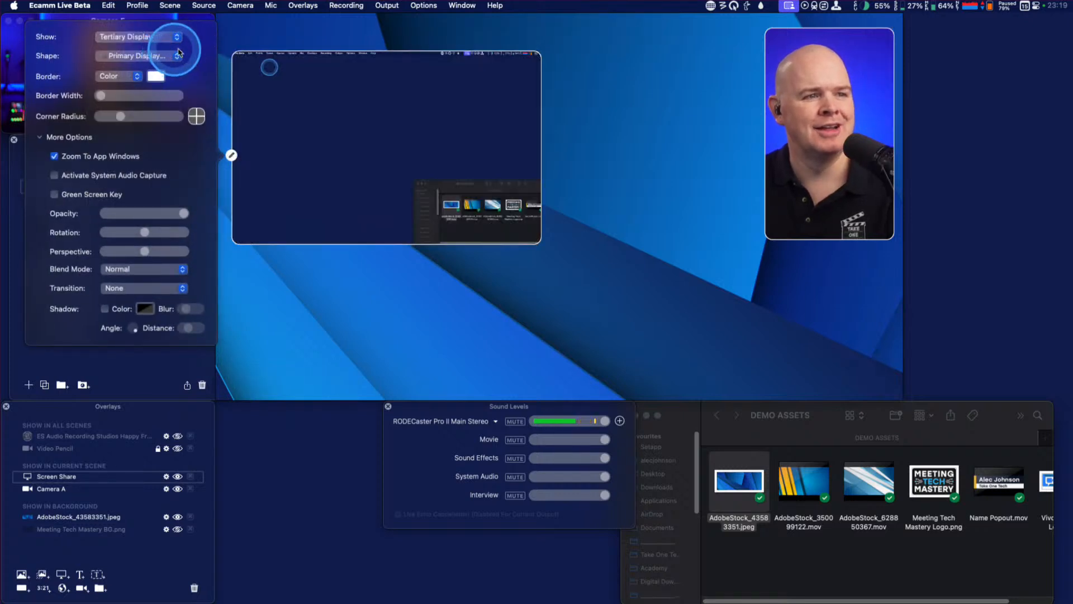
{"action": "left_click", "coordinate": [232, 155]}
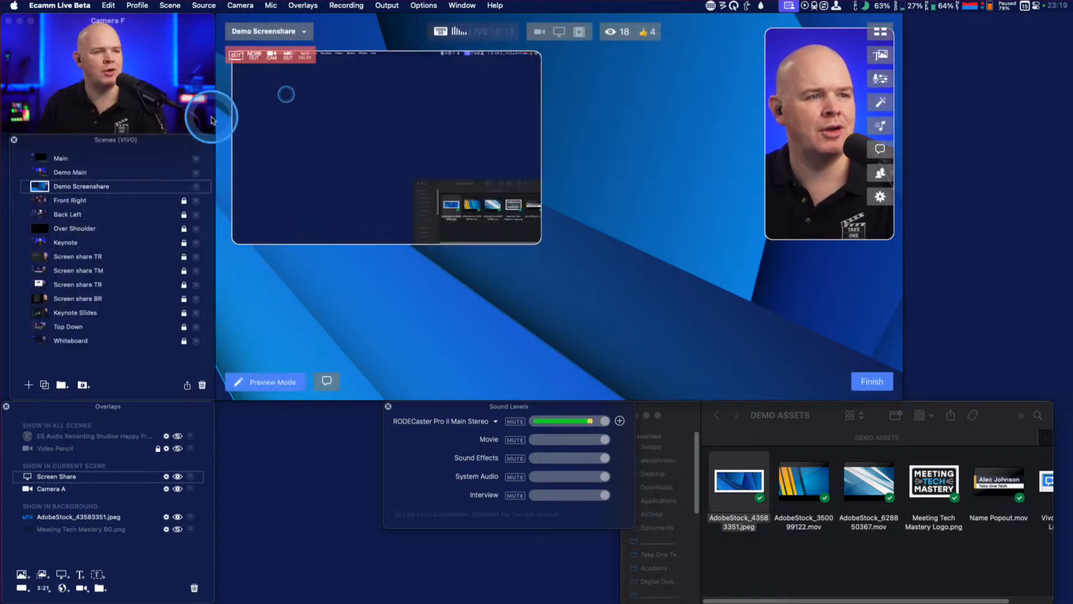
Set the screen share overlay to show Quaternary Display and enlarge it across most of the scene.
{"action": "left_click", "coordinate": [232, 155]}
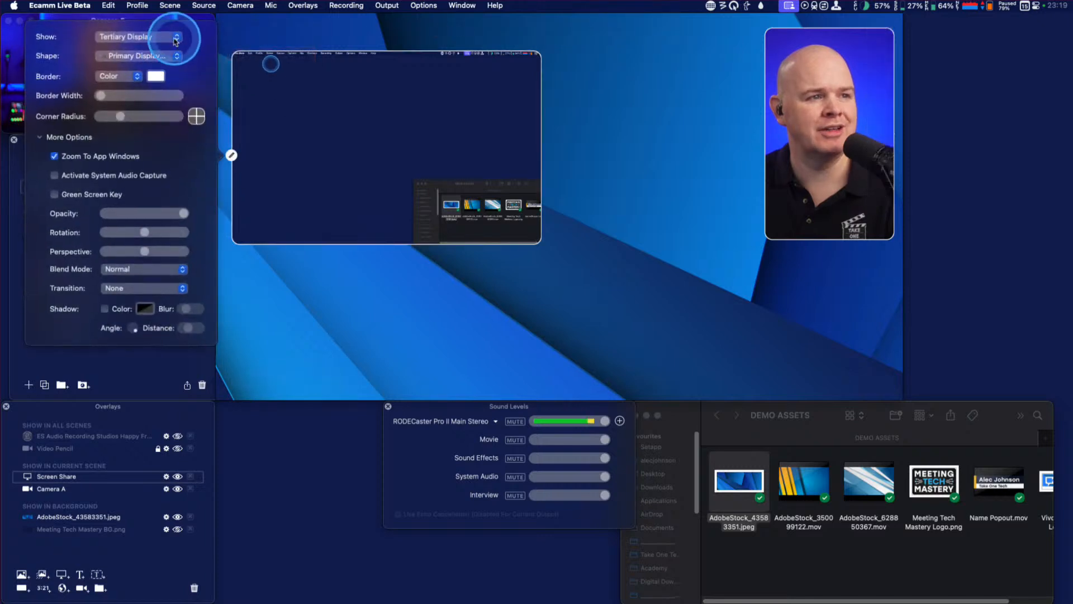
{"action": "left_click", "coordinate": [178, 39]}
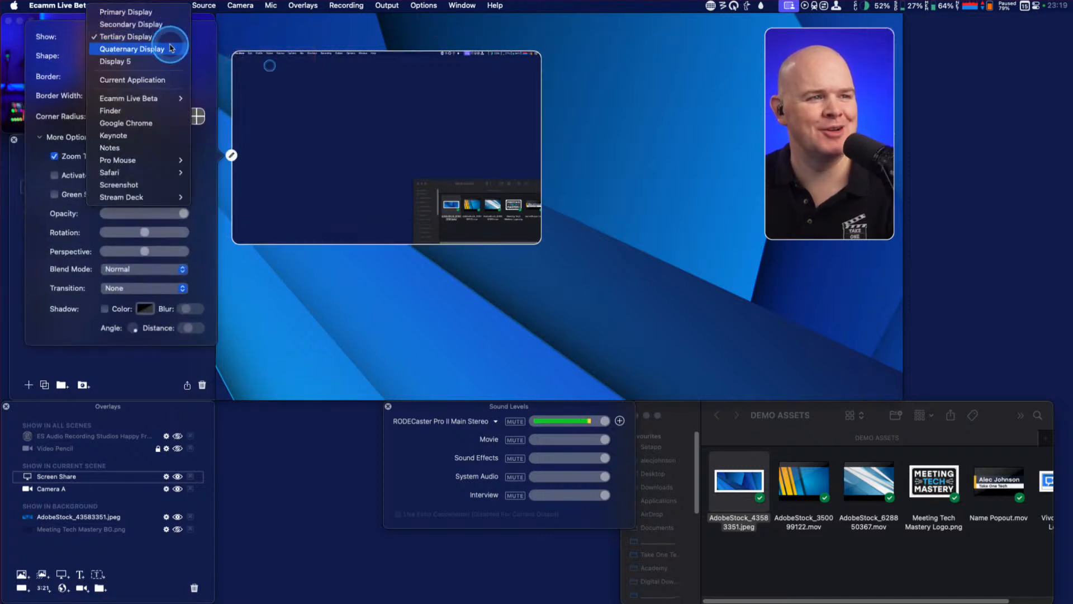
{"action": "left_click", "coordinate": [171, 48]}
{"action": "left_click_drag", "start_coordinate": [525, 235], "coordinate": [776, 391]}
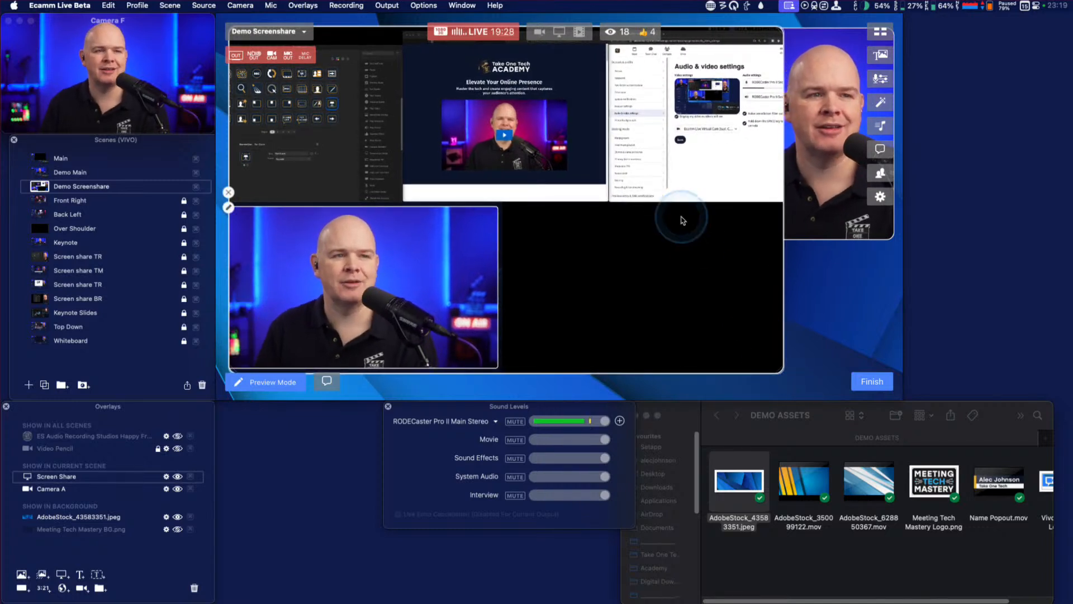
Set the screen share overlay's shape to Wide (16:9) and shift the overlay within the scene.
{"action": "left_click", "coordinate": [228, 207]}
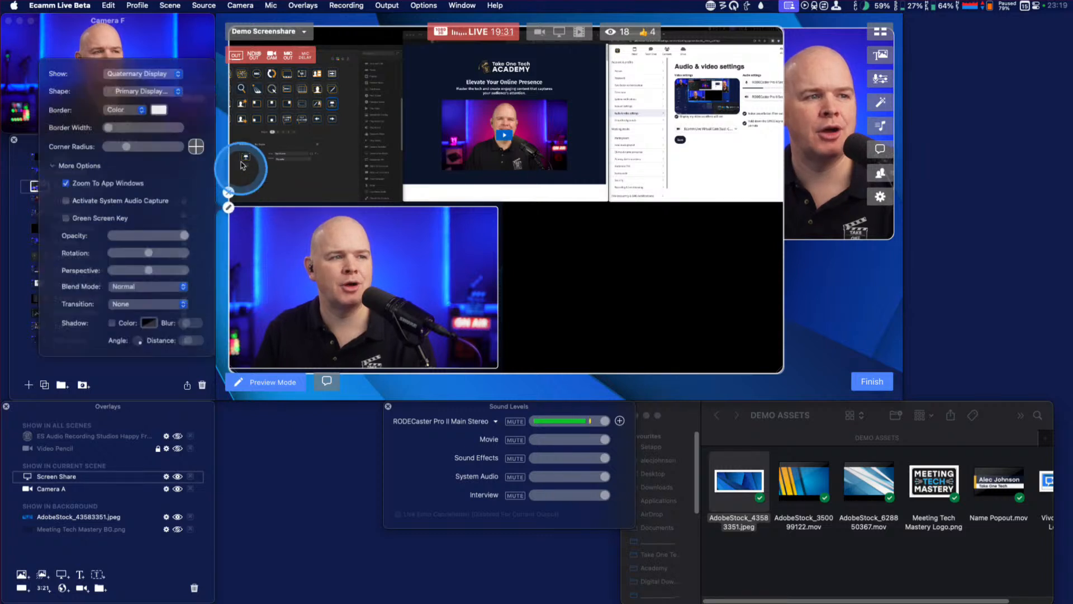
{"action": "left_click", "coordinate": [175, 79]}
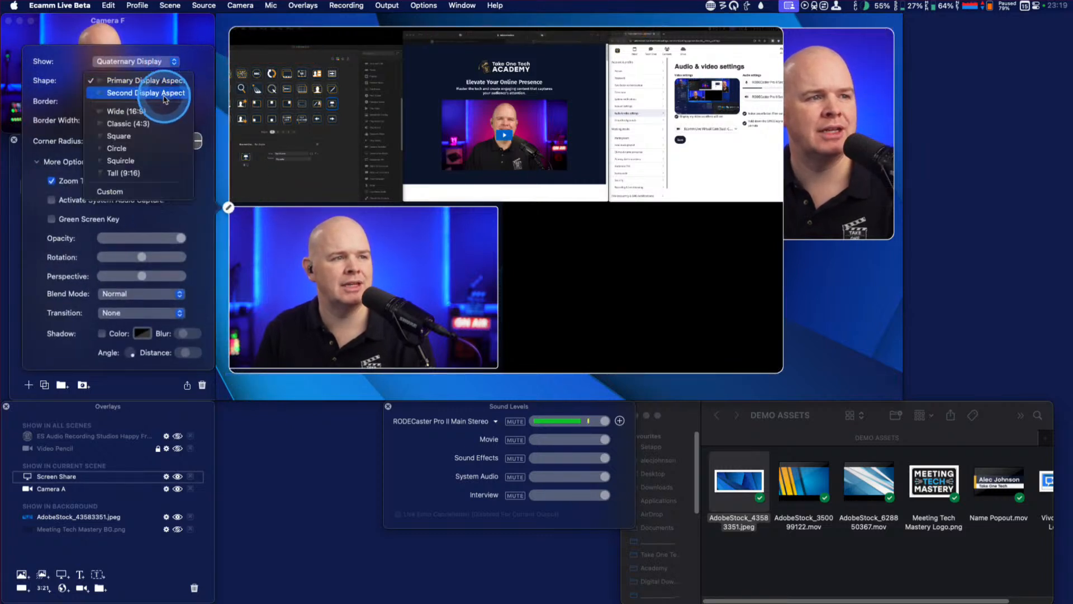
{"action": "left_click", "coordinate": [158, 115]}
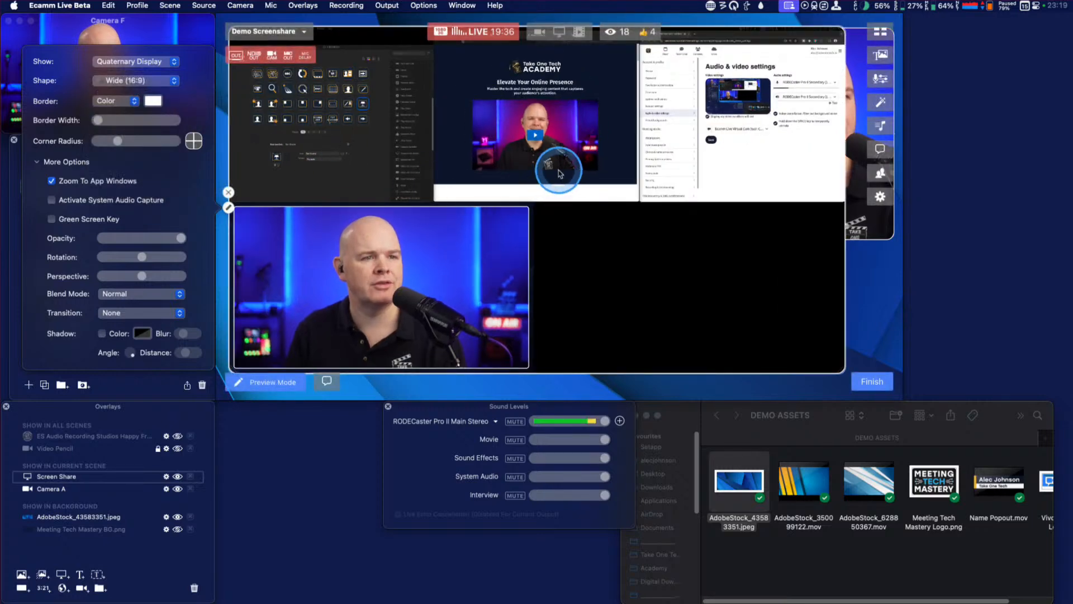
{"action": "left_click", "coordinate": [547, 241]}
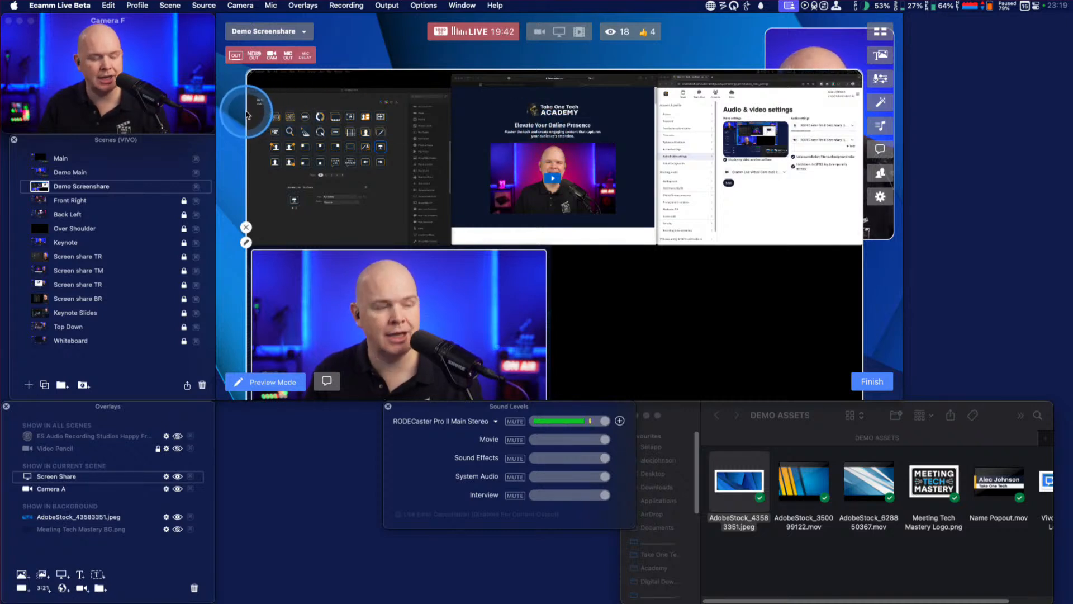
Crop the screen share overlay on all sides down to the Take One Tech Academy browser page.
{"action": "left_click_drag", "start_coordinate": [246, 115], "coordinate": [449, 107]}
{"action": "left_click_drag", "start_coordinate": [532, 69], "coordinate": [530, 83]}
{"action": "left_click_drag", "start_coordinate": [870, 142], "coordinate": [662, 134]}
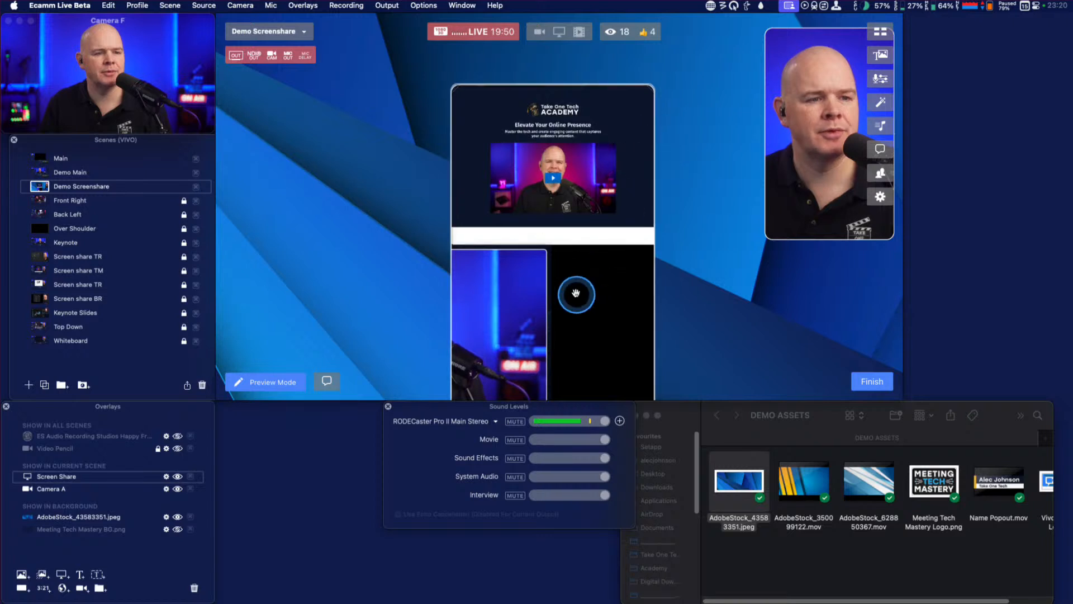
{"action": "left_click_drag", "start_coordinate": [577, 297], "coordinate": [556, 201]}
{"action": "left_click_drag", "start_coordinate": [557, 323], "coordinate": [560, 157]}
Move the cropped screen share to the scene's upper-left corner, enlarge it beside the camera overlay, and even out the gap between them.
{"action": "left_click_drag", "start_coordinate": [568, 78], "coordinate": [369, 114]}
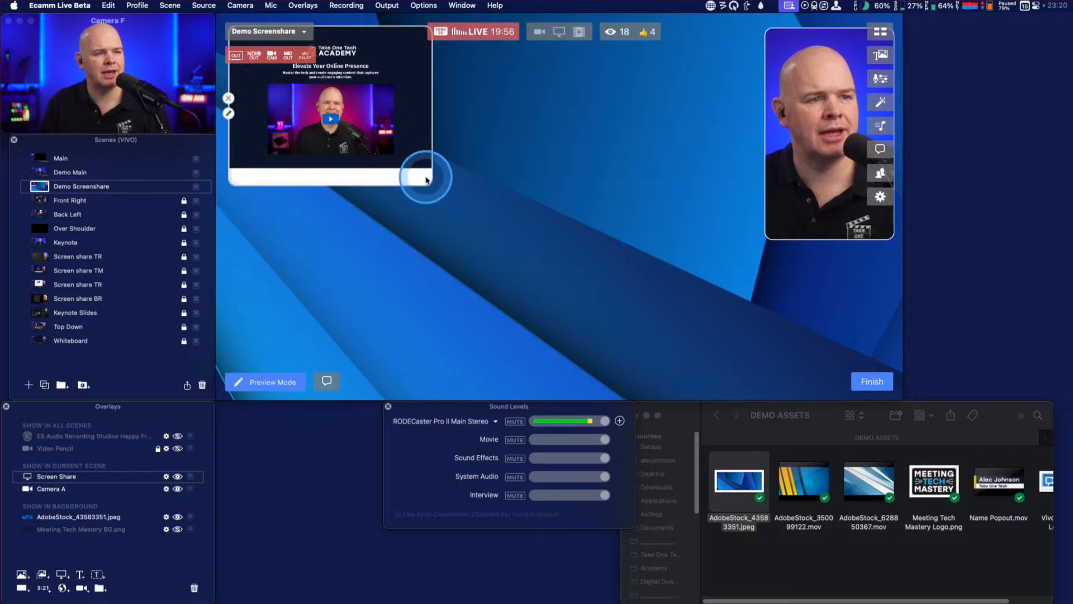
{"action": "left_click_drag", "start_coordinate": [427, 179], "coordinate": [688, 314]}
{"action": "left_click_drag", "start_coordinate": [651, 390], "coordinate": [739, 384]}
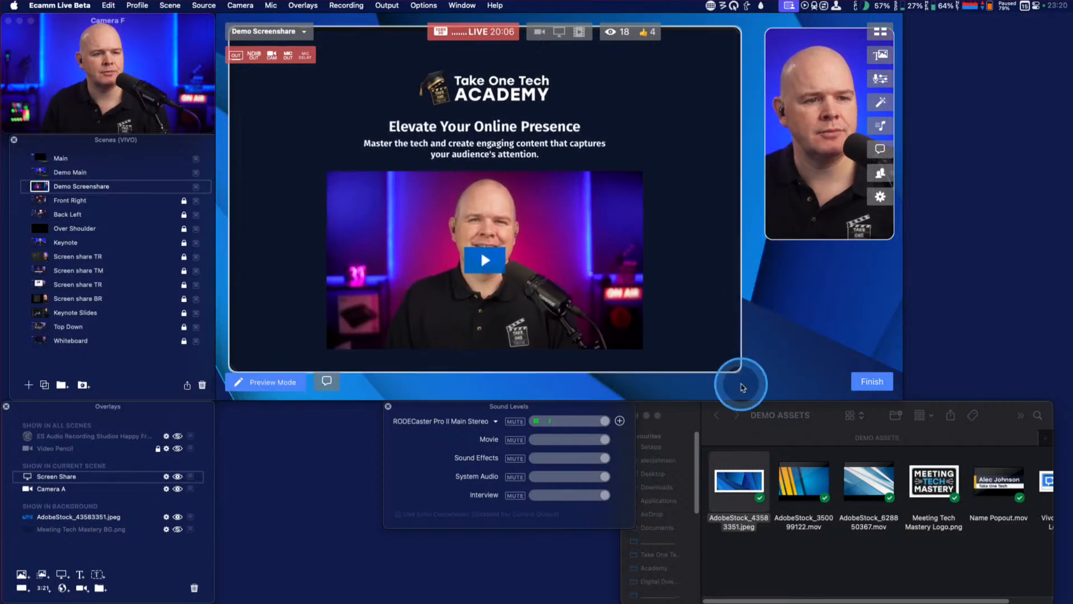
{"action": "left_click_drag", "start_coordinate": [809, 219], "coordinate": [804, 216]}
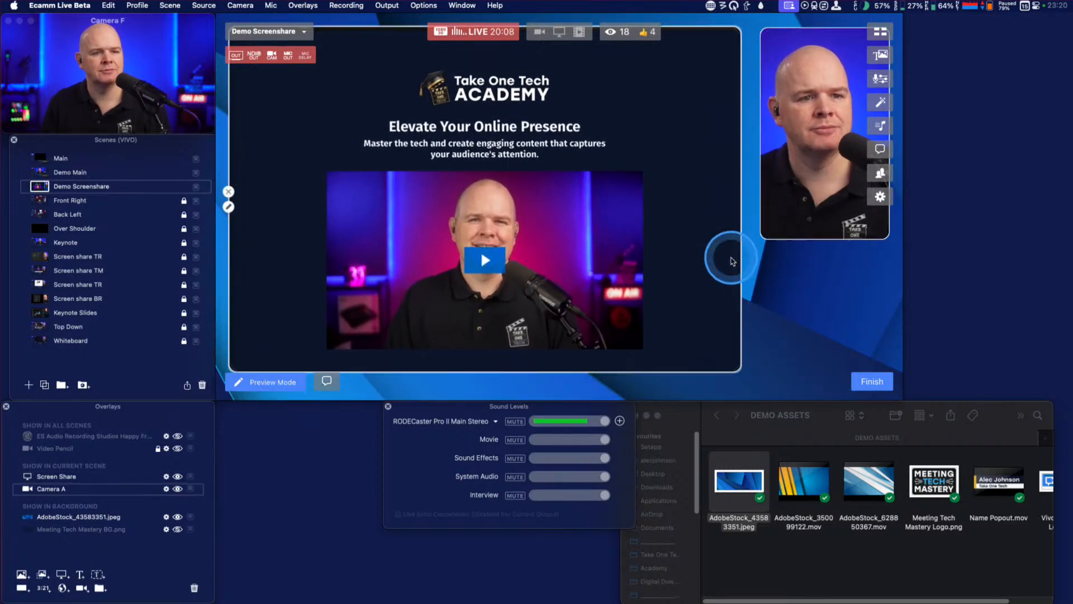
{"action": "left_click_drag", "start_coordinate": [740, 367], "coordinate": [741, 370]}
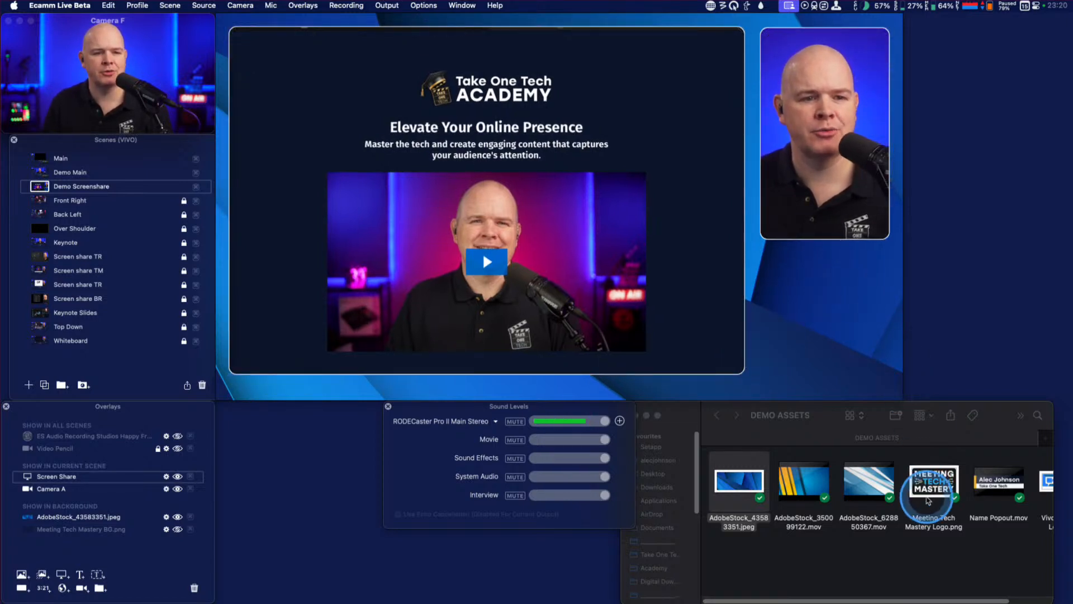
Add Meeting Tech Mastery Logo.png from DEMO ASSETS, scale it to the camera overlay's width, and place it directly beneath the camera.
{"action": "left_click_drag", "start_coordinate": [932, 491], "coordinate": [816, 312]}
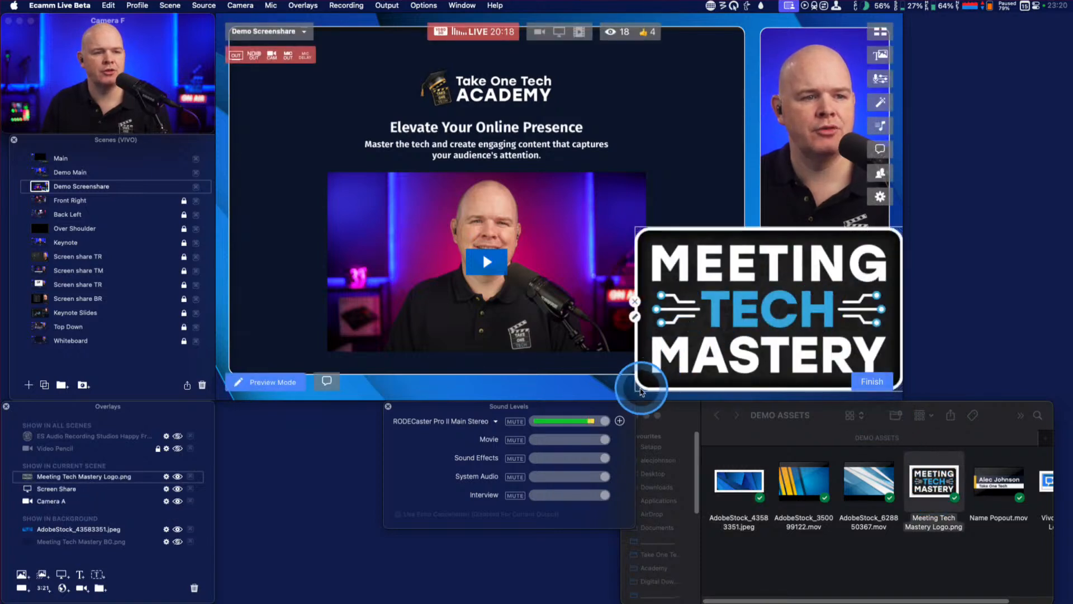
{"action": "left_click_drag", "start_coordinate": [637, 387], "coordinate": [770, 306]}
{"action": "left_click_drag", "start_coordinate": [834, 263], "coordinate": [823, 282]}
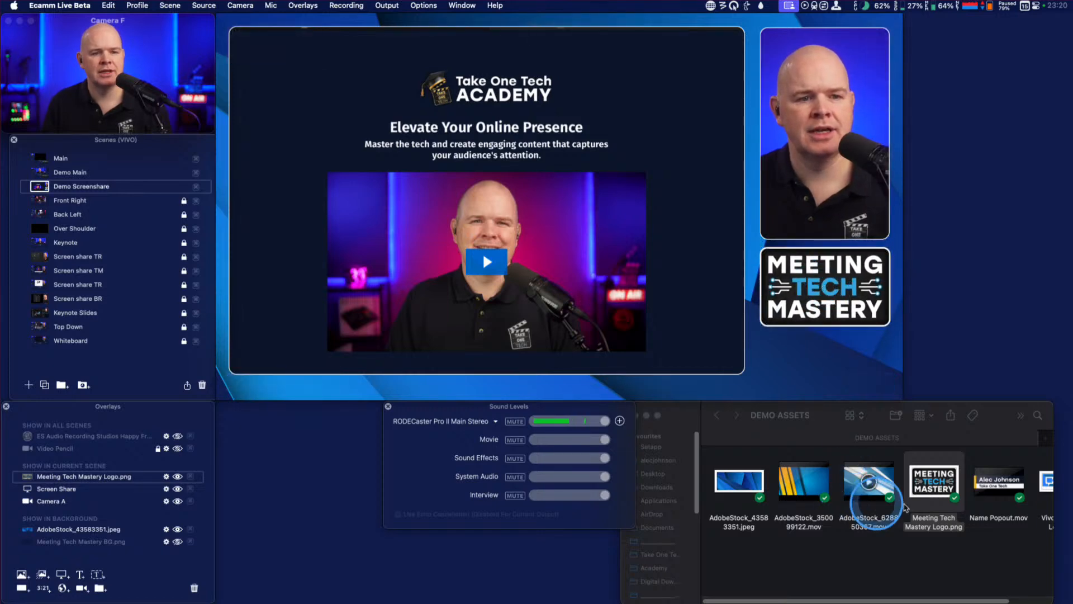
Add Vivo Meetings Logo.png from DEMO ASSETS to the scene and scale it down until the whole logo fits.
{"action": "left_click_drag", "start_coordinate": [1046, 482], "coordinate": [772, 342]}
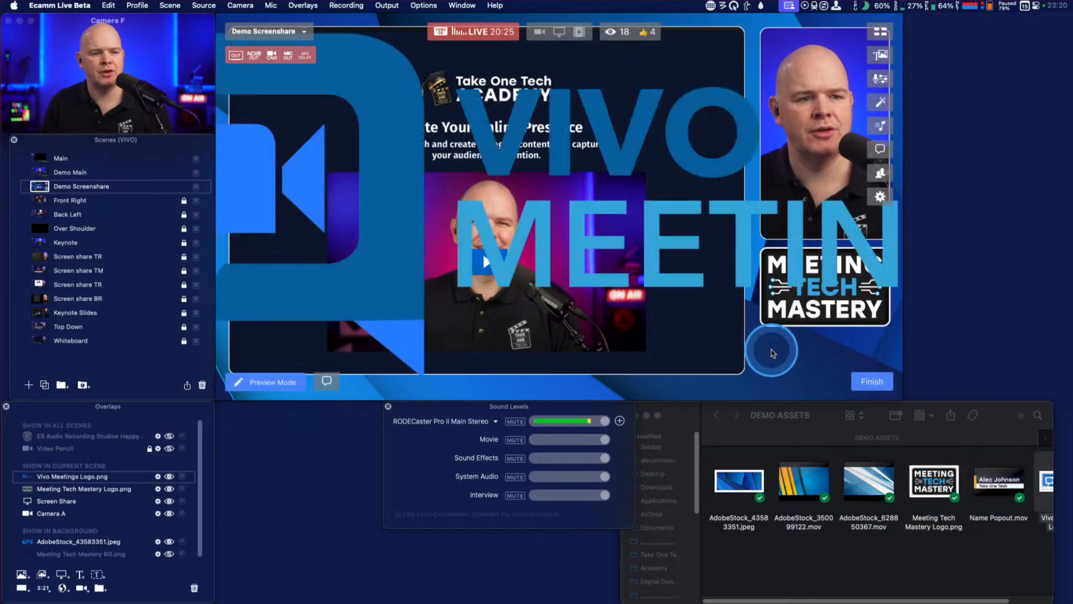
{"action": "scroll", "coordinate": [596, 171], "scroll_direction": "up", "scroll_amount": 4}
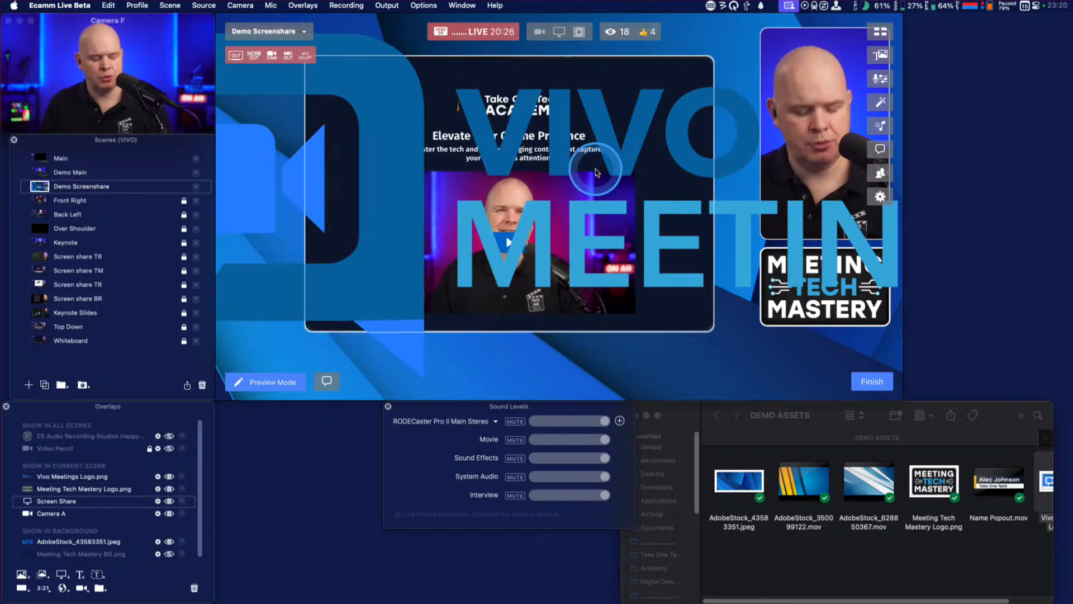
{"action": "left_click_drag", "start_coordinate": [397, 135], "coordinate": [726, 270]}
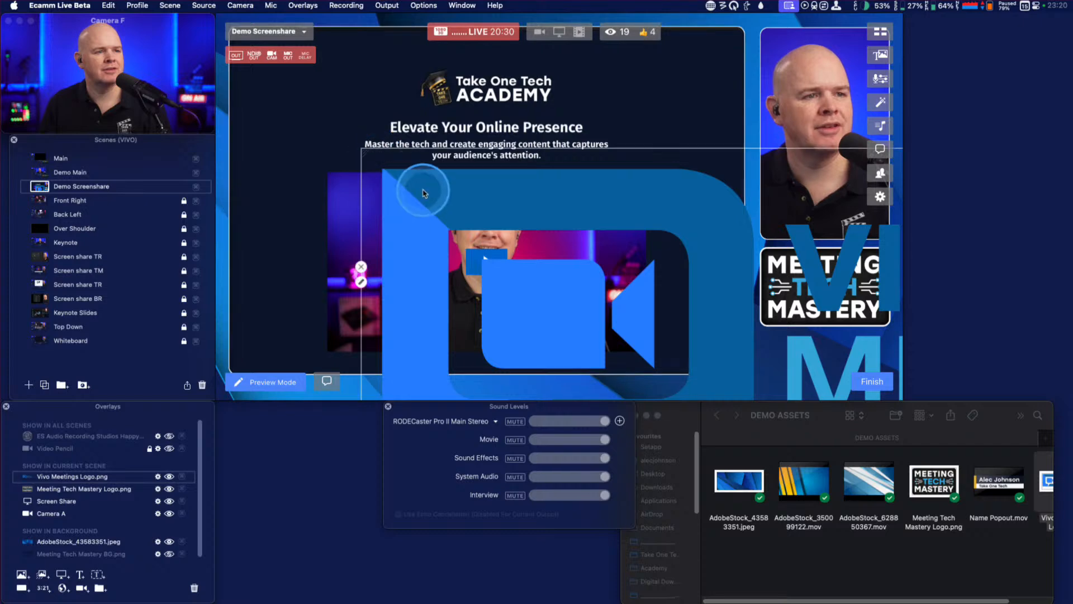
{"action": "scroll", "coordinate": [424, 195], "scroll_direction": "down", "scroll_amount": 6}
{"action": "scroll", "coordinate": [423, 193], "scroll_direction": "down", "scroll_amount": 2}
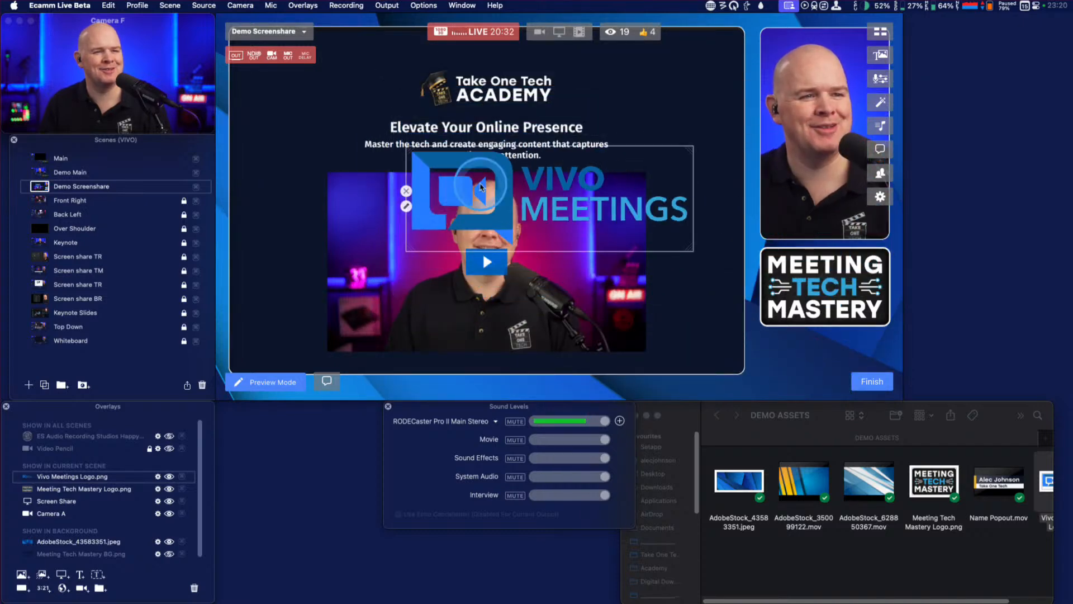
Shrink the Vivo Meetings logo further and center it beneath the Meeting Tech Mastery logo.
{"action": "left_click_drag", "start_coordinate": [503, 174], "coordinate": [798, 342]}
{"action": "scroll", "coordinate": [697, 317], "scroll_direction": "down", "scroll_amount": 3}
{"action": "scroll", "coordinate": [798, 343], "scroll_direction": "down", "scroll_amount": 3}
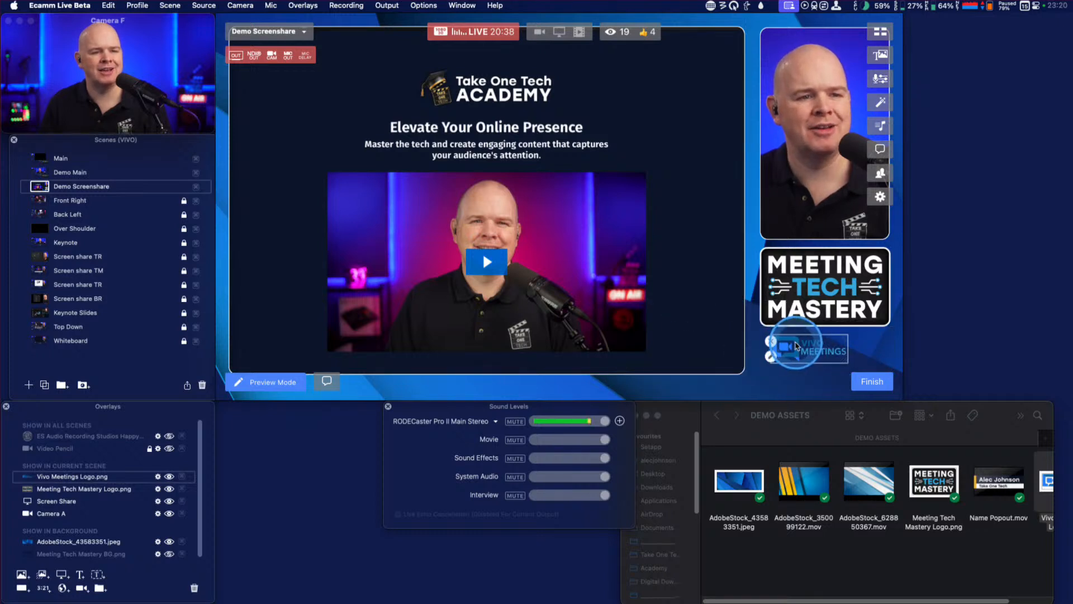
{"action": "left_click_drag", "start_coordinate": [796, 346], "coordinate": [775, 237]}
{"action": "left_click_drag", "start_coordinate": [798, 73], "coordinate": [805, 351]}
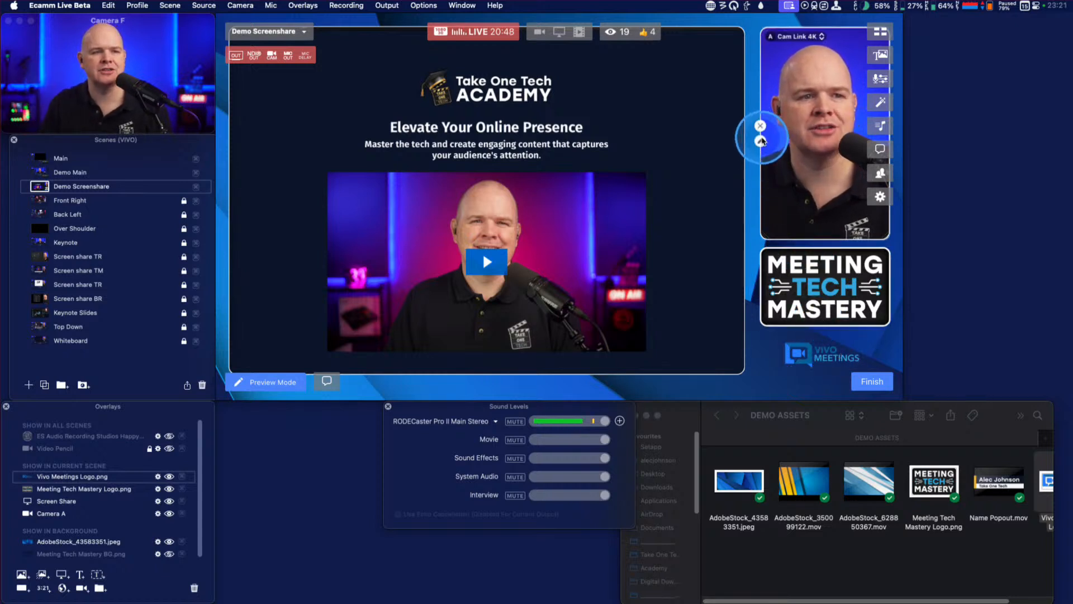
Slightly thicken the camera overlay's white border and turn on its shadow.
{"action": "left_click", "coordinate": [761, 140]}
{"action": "mouse_move", "coordinate": [629, 96]}
{"action": "left_mouse_down"}
{"action": "mouse_move", "coordinate": [648, 96]}
{"action": "mouse_move", "coordinate": [634, 97]}
{"action": "left_mouse_up"}
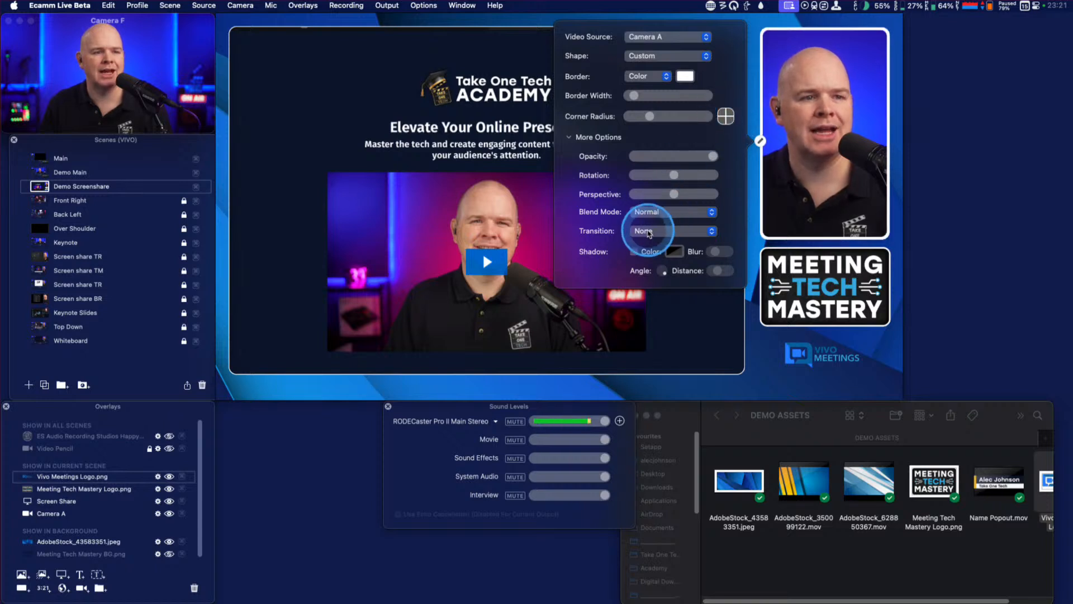
{"action": "left_click", "coordinate": [634, 251]}
{"action": "mouse_move", "coordinate": [839, 217]}
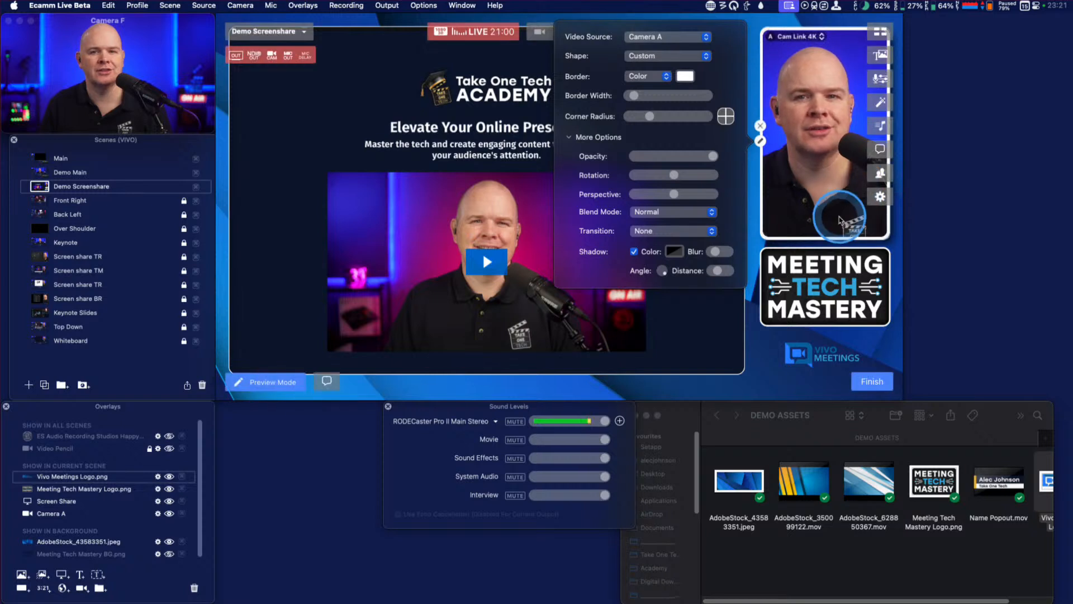
Turn on the shadow for the screen share overlay.
{"action": "left_click", "coordinate": [719, 335]}
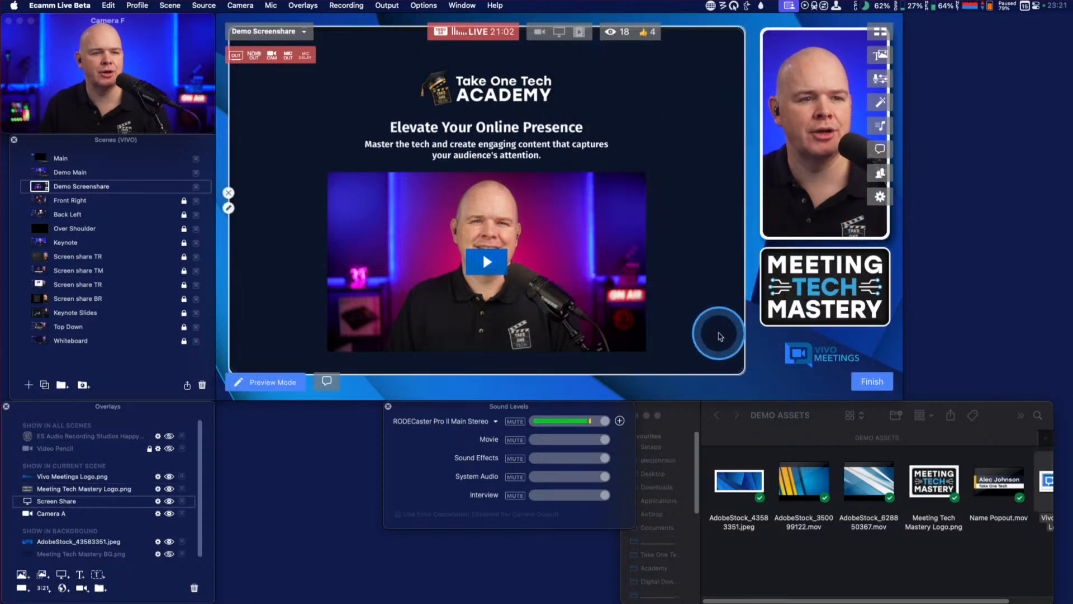
{"action": "left_click", "coordinate": [228, 209]}
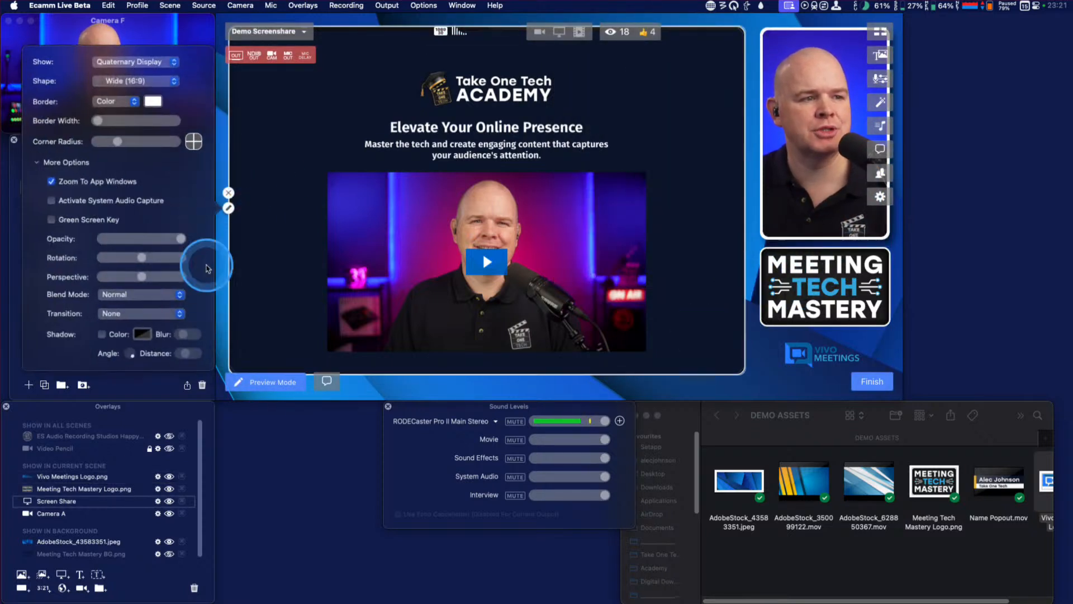
{"action": "left_click", "coordinate": [102, 334]}
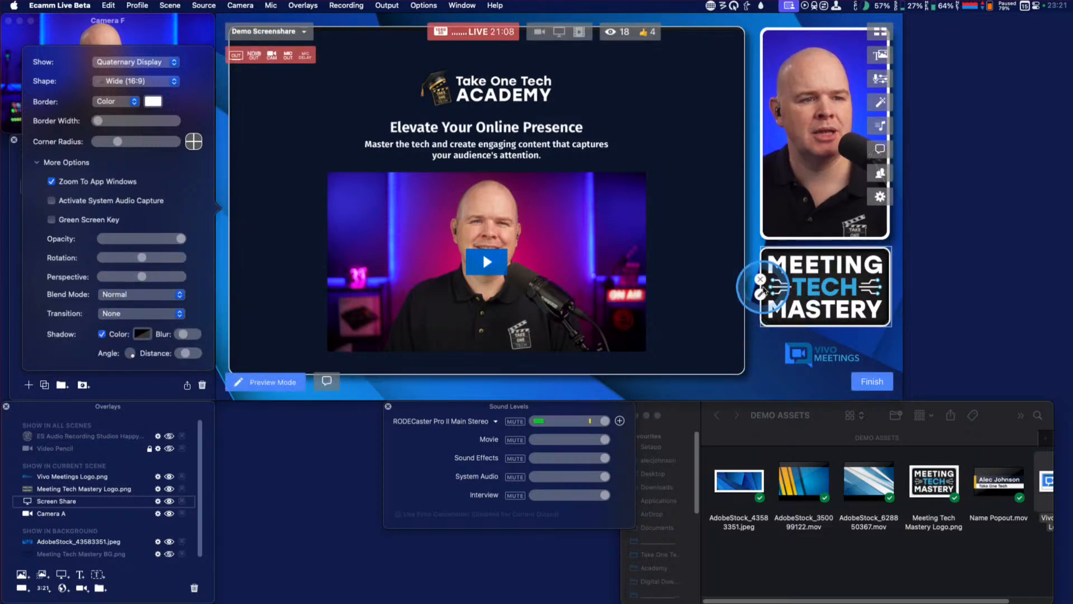
Turn on the shadow for the Meeting Tech Mastery logo and move it slightly lower to widen the gap beneath the camera.
{"action": "left_click", "coordinate": [760, 294]}
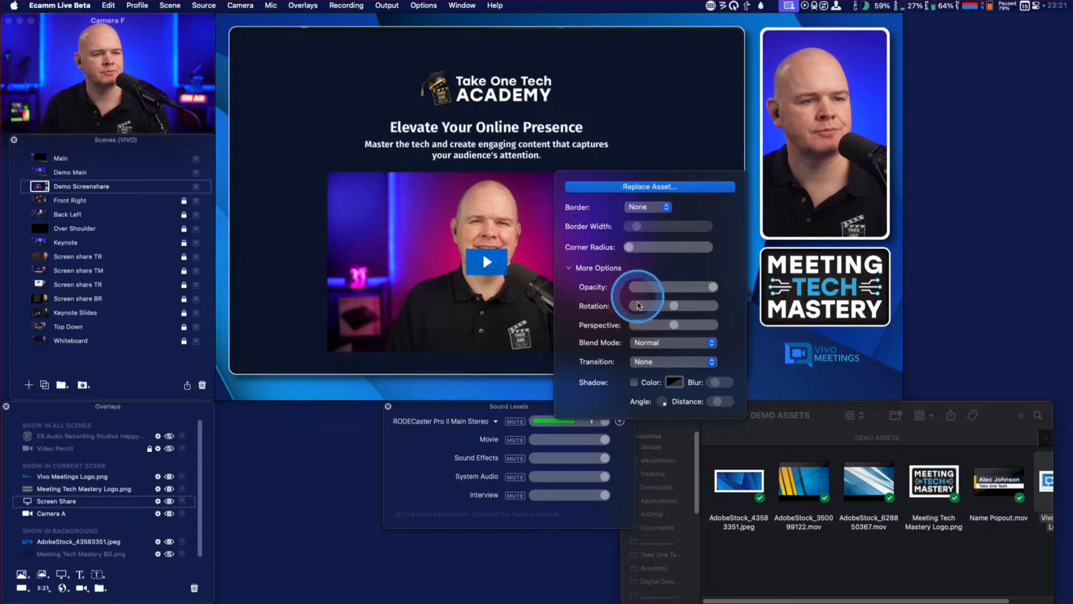
{"action": "left_click", "coordinate": [633, 382]}
{"action": "mouse_move", "coordinate": [857, 291]}
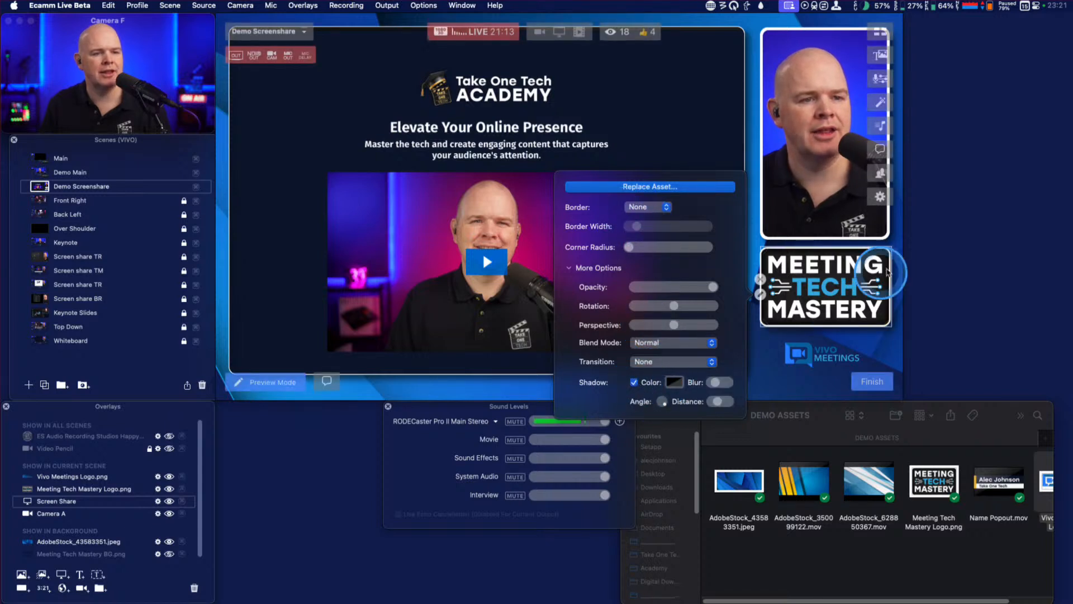
{"action": "left_click_drag", "start_coordinate": [855, 289], "coordinate": [851, 298]}
{"action": "mouse_move", "coordinate": [805, 350]}
{"action": "left_mouse_down"}
{"action": "mouse_move", "coordinate": [812, 356]}
{"action": "mouse_move", "coordinate": [813, 343]}
{"action": "left_mouse_up"}
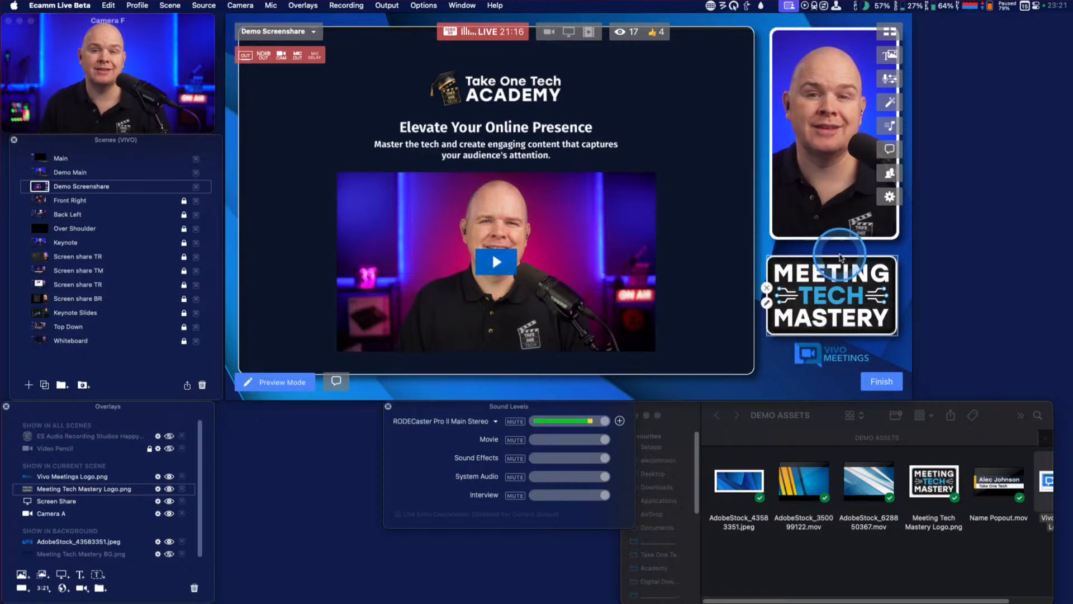
{"action": "left_click", "coordinate": [770, 140]}
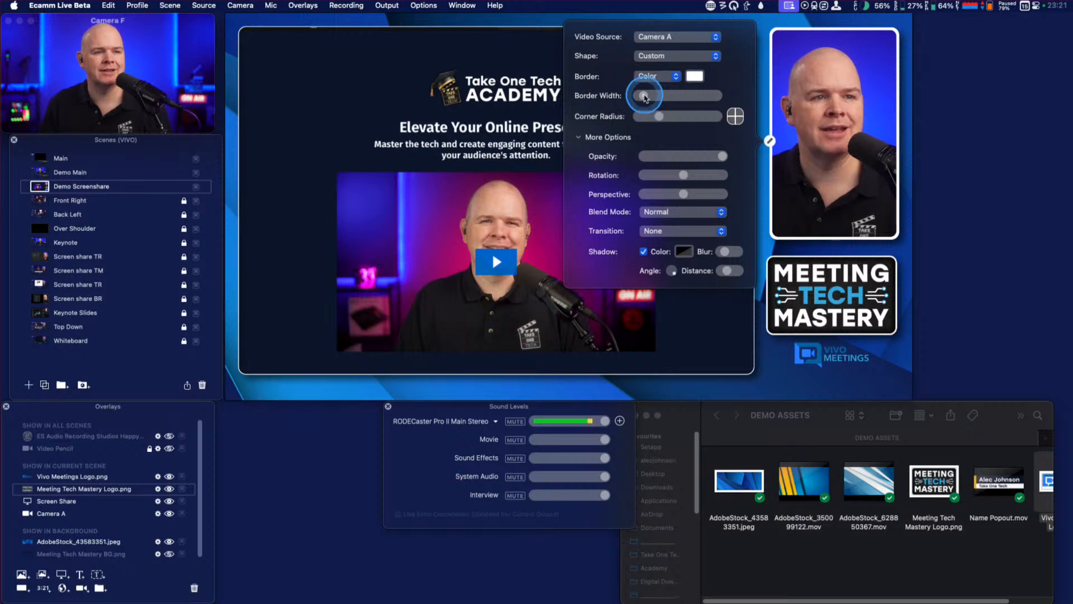
{"action": "left_click", "coordinate": [545, 348]}
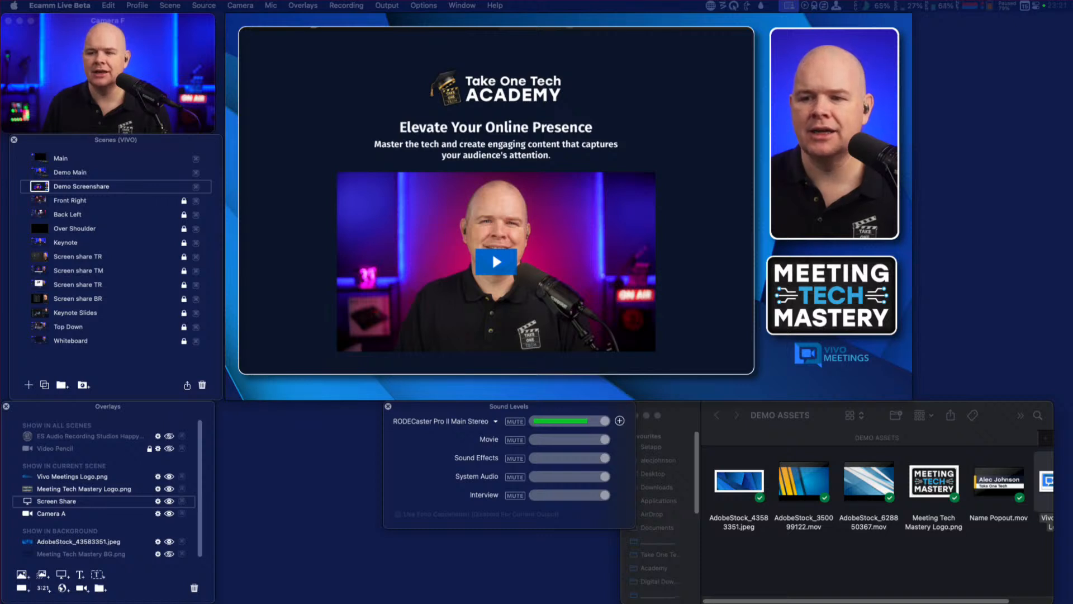
Duplicate the Demo Screenshare scene as Demo Keynote and hide the copied screen share overlay in it.
{"action": "left_click", "coordinate": [44, 385]}
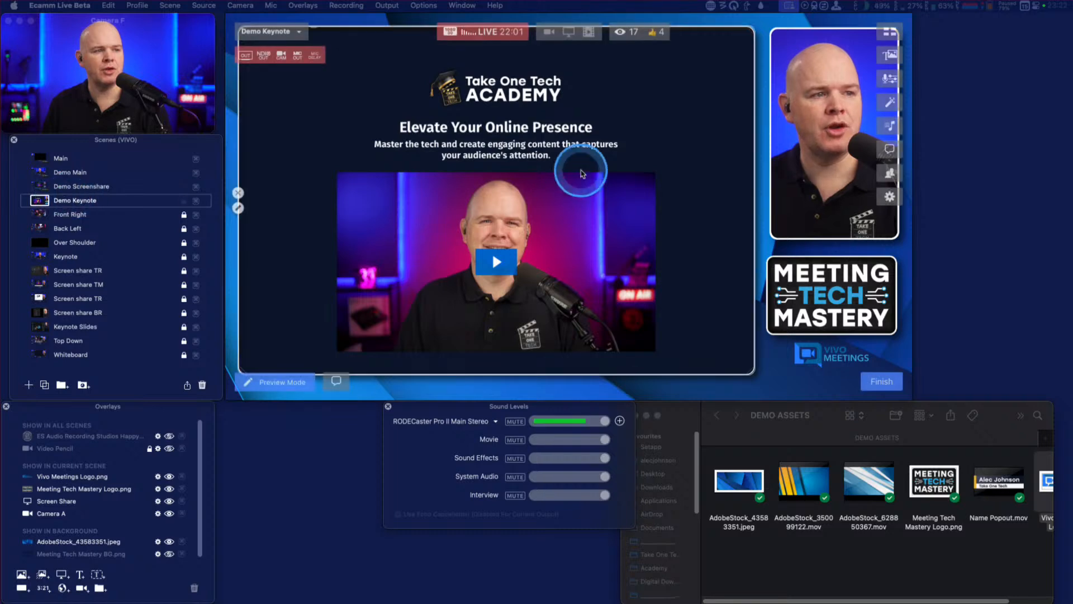
{"action": "left_click", "coordinate": [238, 192]}
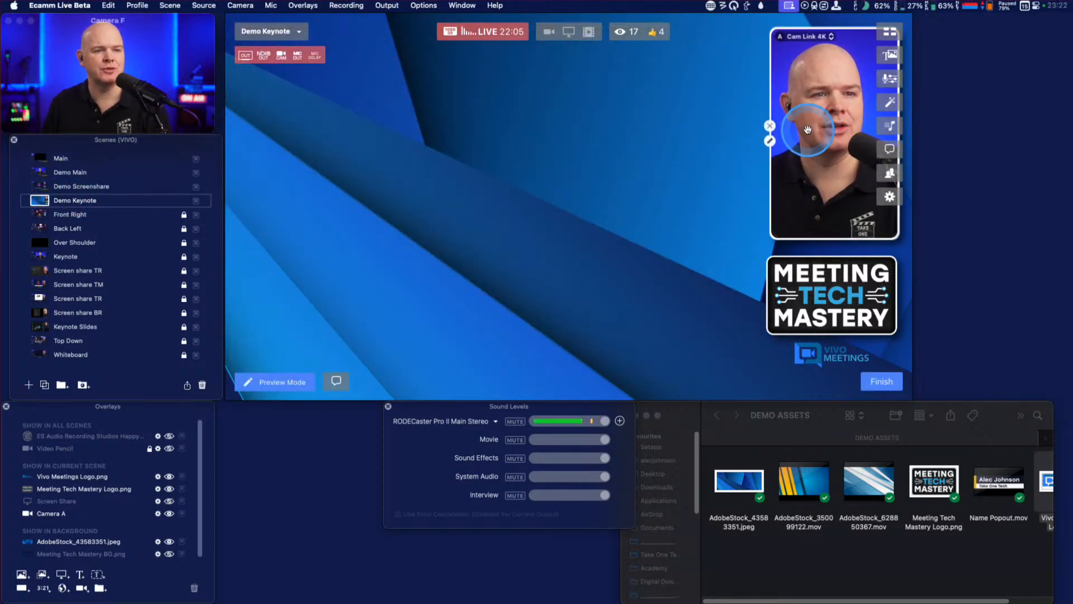
{"action": "left_click_drag", "start_coordinate": [809, 130], "coordinate": [820, 167]}
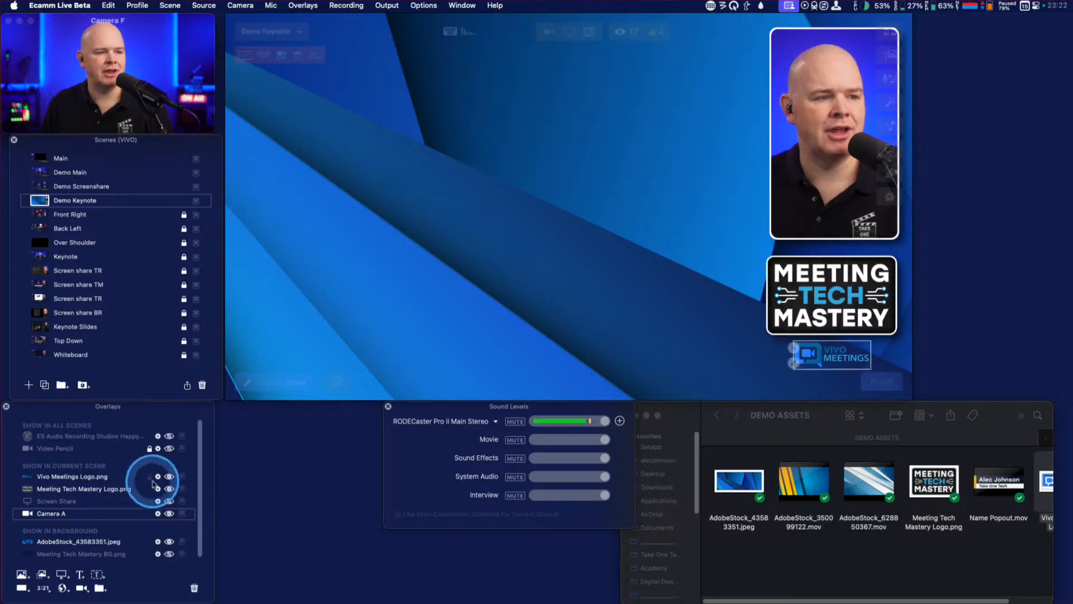
Add a new screen share overlay to Demo Keynote, enlarge it, and place it beside the camera overlay.
{"action": "left_click", "coordinate": [61, 574]}
{"action": "left_click_drag", "start_coordinate": [581, 200], "coordinate": [443, 160]}
{"action": "left_click_drag", "start_coordinate": [492, 217], "coordinate": [738, 358]}
{"action": "left_click_drag", "start_coordinate": [597, 267], "coordinate": [400, 201]}
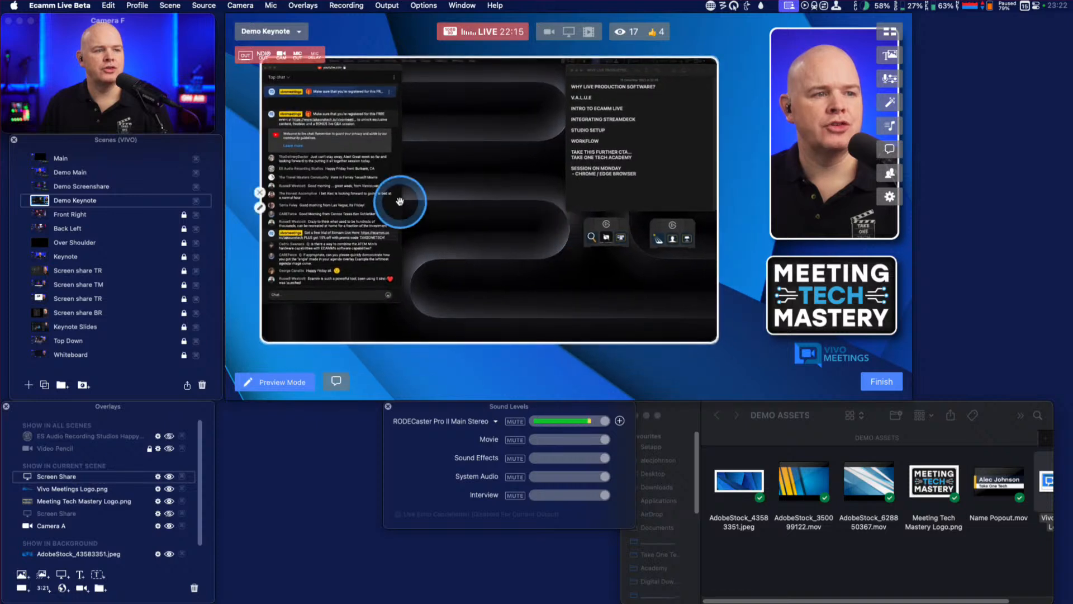
Set the new screen share overlay to show the Keynote application.
{"action": "left_click", "coordinate": [260, 207]}
{"action": "left_click", "coordinate": [193, 62]}
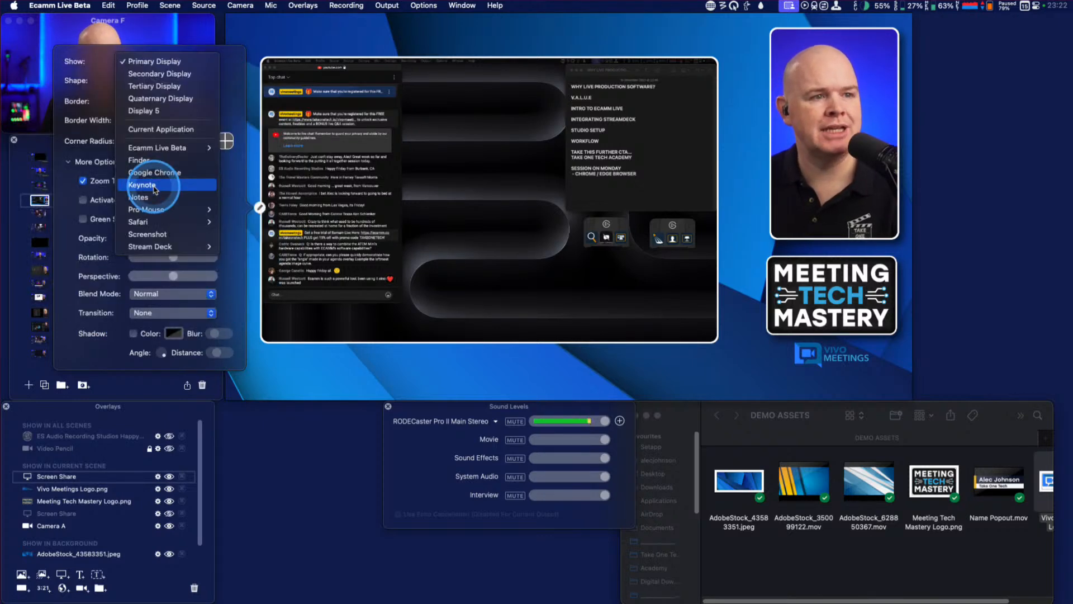
{"action": "left_click", "coordinate": [154, 190]}
{"action": "left_click", "coordinate": [260, 208]}
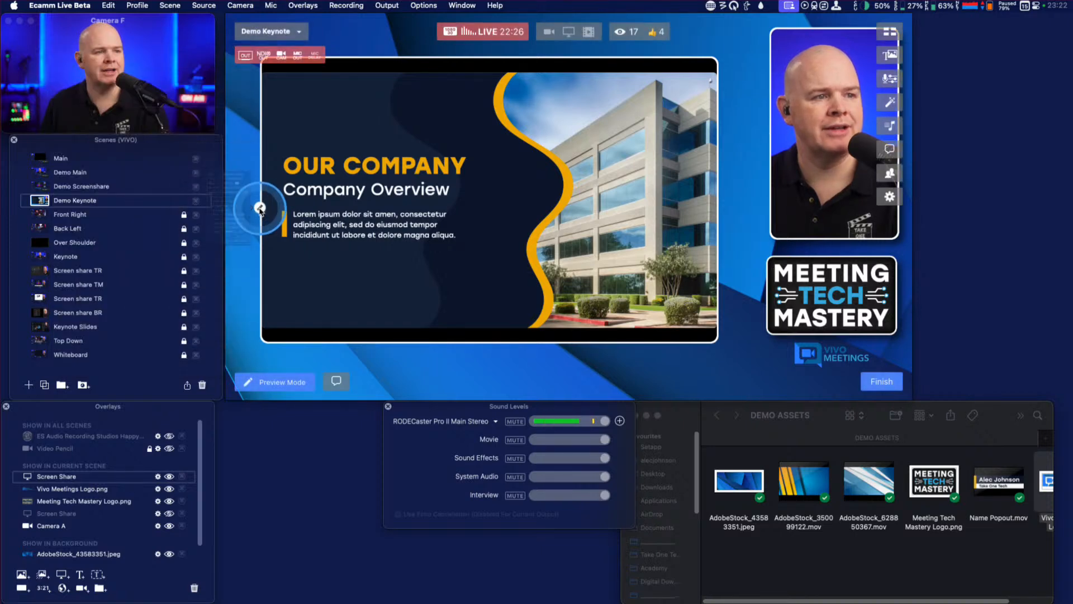
Set the Keynote share's shape to Wide (16:9) and move it lower to center it vertically in the scene.
{"action": "left_click", "coordinate": [260, 208]}
{"action": "left_click", "coordinate": [195, 88]}
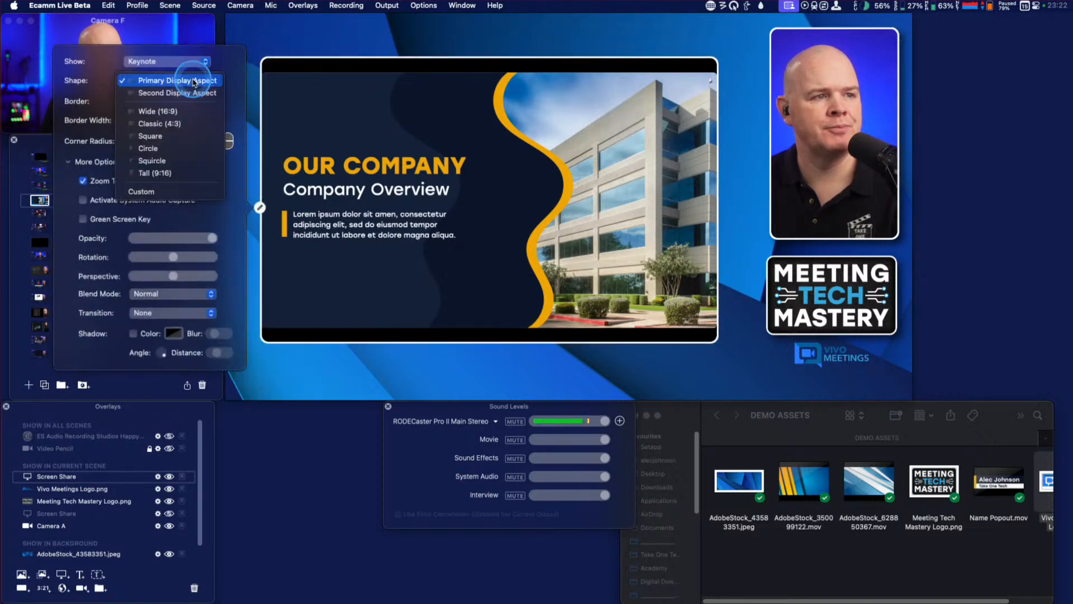
{"action": "left_click", "coordinate": [179, 112]}
{"action": "left_click_drag", "start_coordinate": [496, 173], "coordinate": [498, 205]}
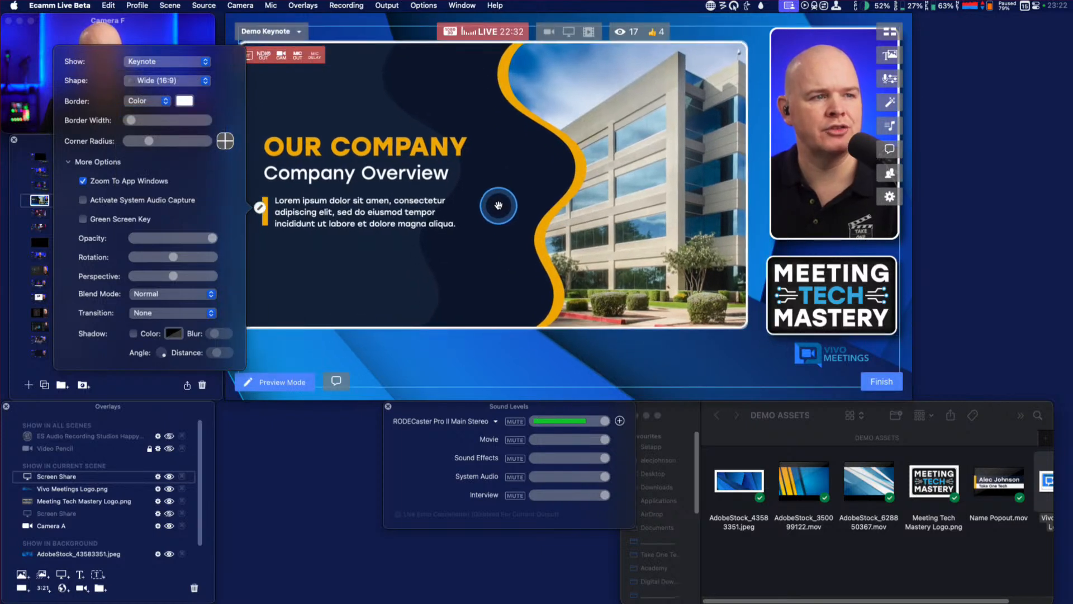
{"action": "left_click", "coordinate": [498, 206]}
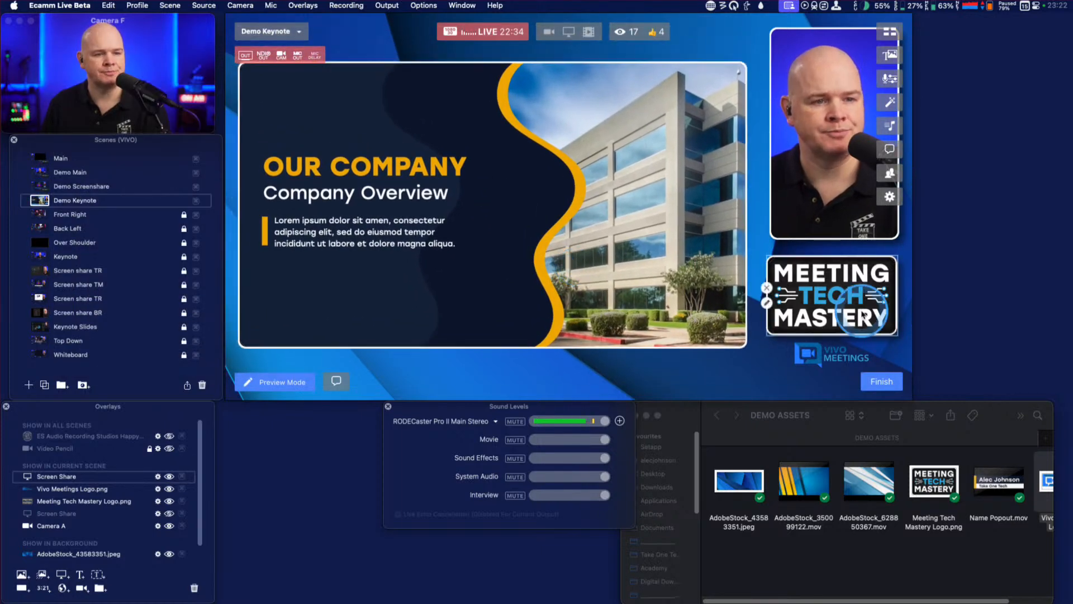
Hide the Meeting Tech Mastery and Vivo Meetings logos in the Demo Keynote scene.
{"action": "left_click", "coordinate": [766, 287]}
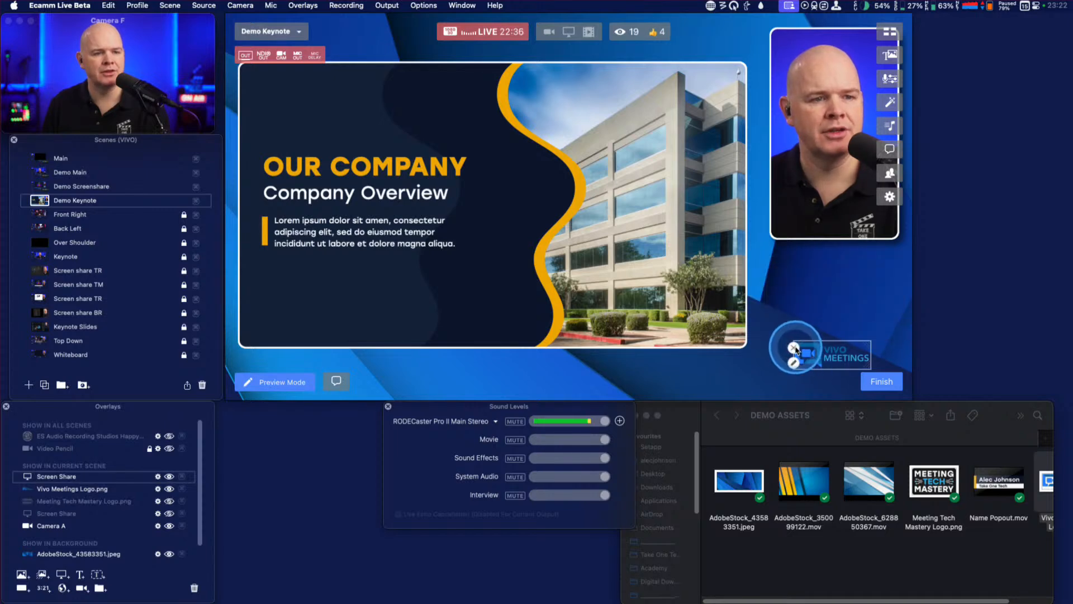
{"action": "left_click", "coordinate": [793, 348]}
Enlarge the Keynote share until it overlaps the camera, center it vertically, and layer Camera A above Screen Share.
{"action": "left_click_drag", "start_coordinate": [747, 349], "coordinate": [795, 367]}
{"action": "mouse_move", "coordinate": [695, 258]}
{"action": "left_mouse_down"}
{"action": "mouse_move", "coordinate": [704, 245]}
{"action": "mouse_move", "coordinate": [695, 245]}
{"action": "left_mouse_up"}
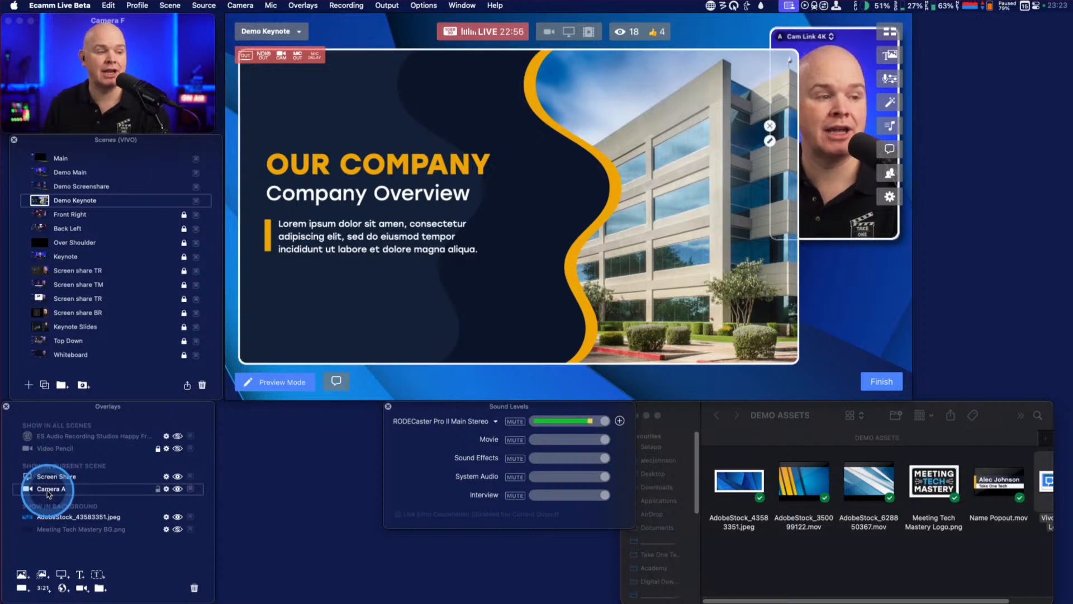
{"action": "left_click_drag", "start_coordinate": [49, 476], "coordinate": [49, 473]}
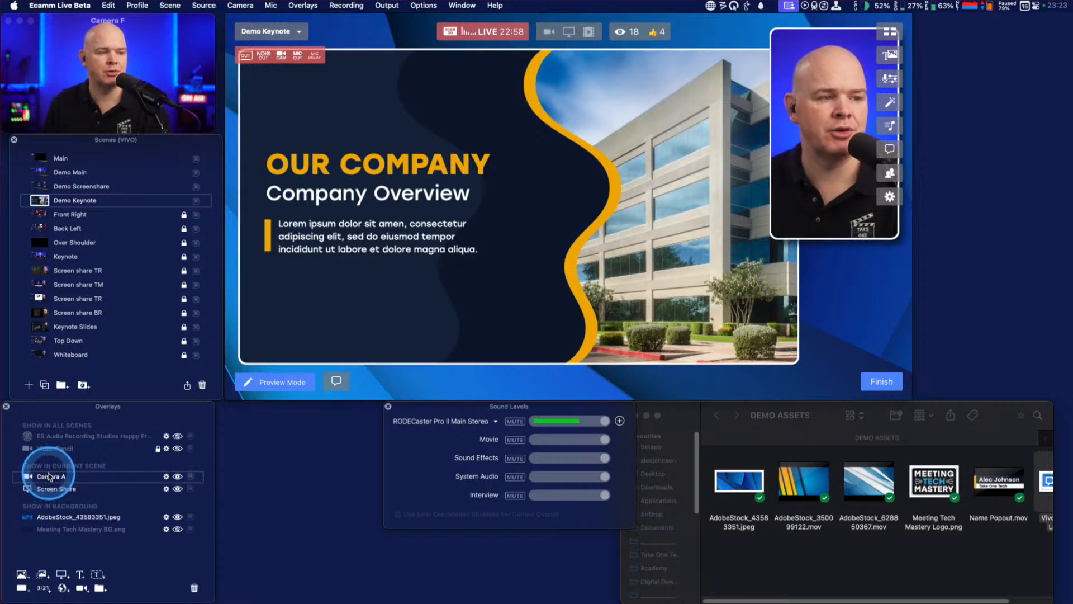